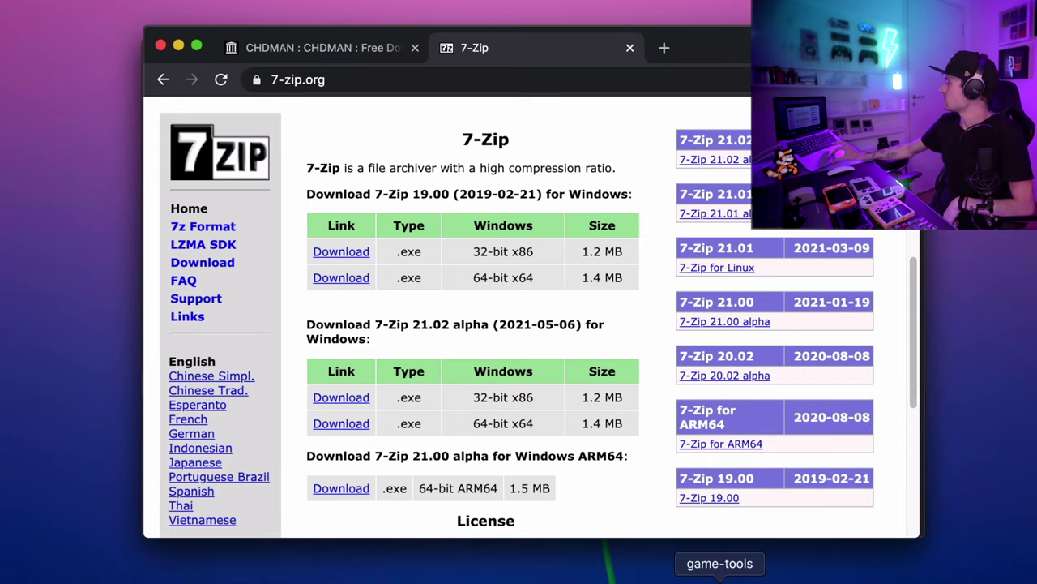
Step: Open the CHDMAN tools folder, switch to the psx games folder and examine the track files of Snowboarding (USA)
left_click(719, 577)
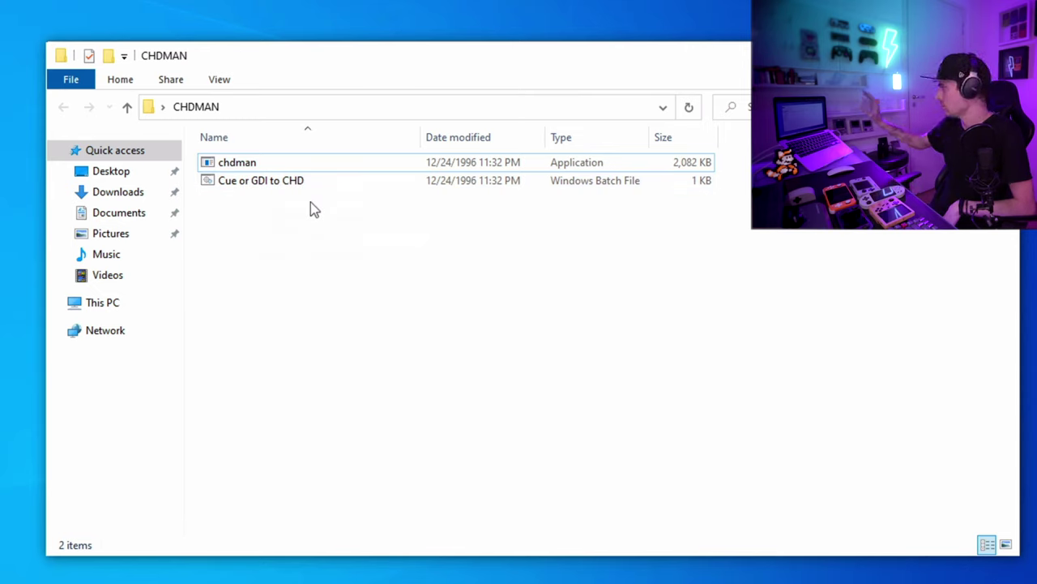
mouse_move(430, 582)
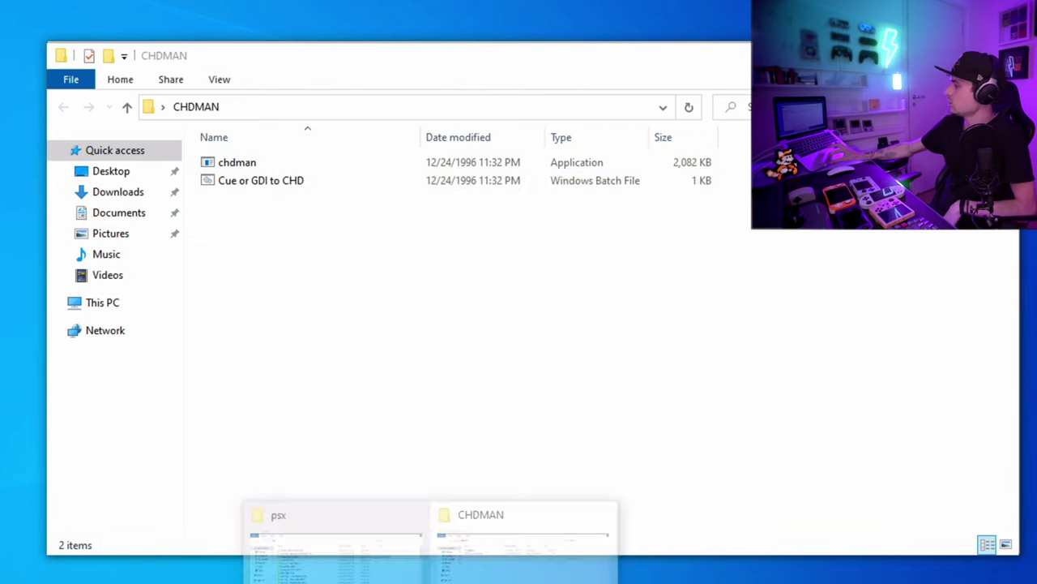
left_click(354, 531)
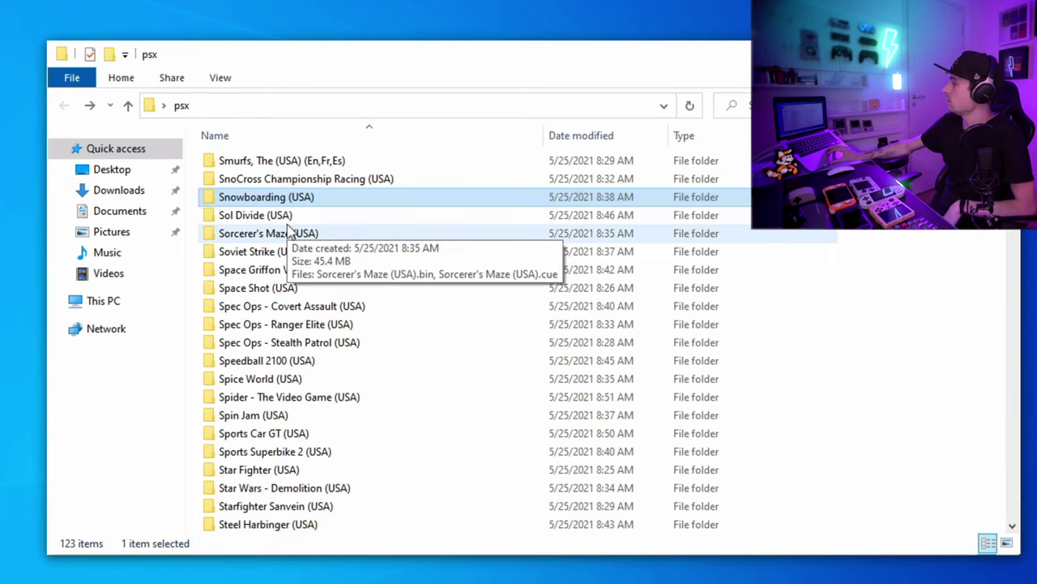
double_click(243, 198)
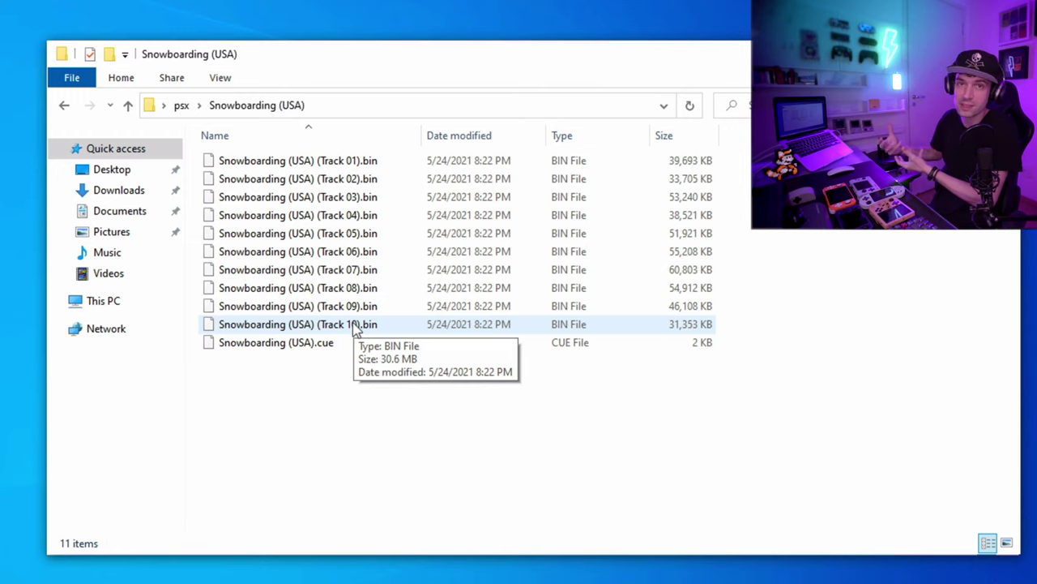
left_click(59, 104)
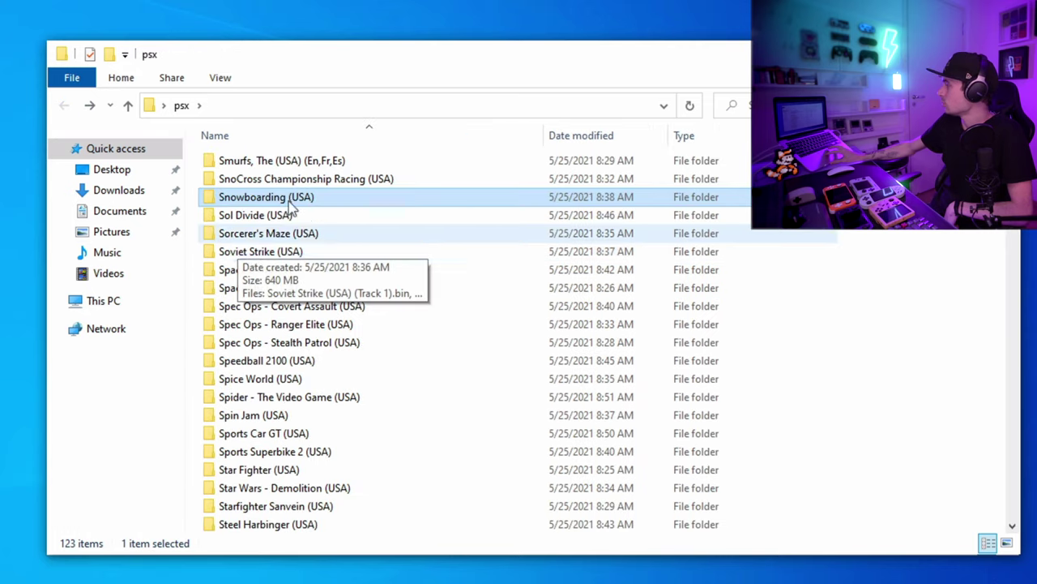
Step: Examine the files of SnoCross Championship Racing (USA) and look through the psx list for multi-disc games such as Wing Commander
double_click(251, 179)
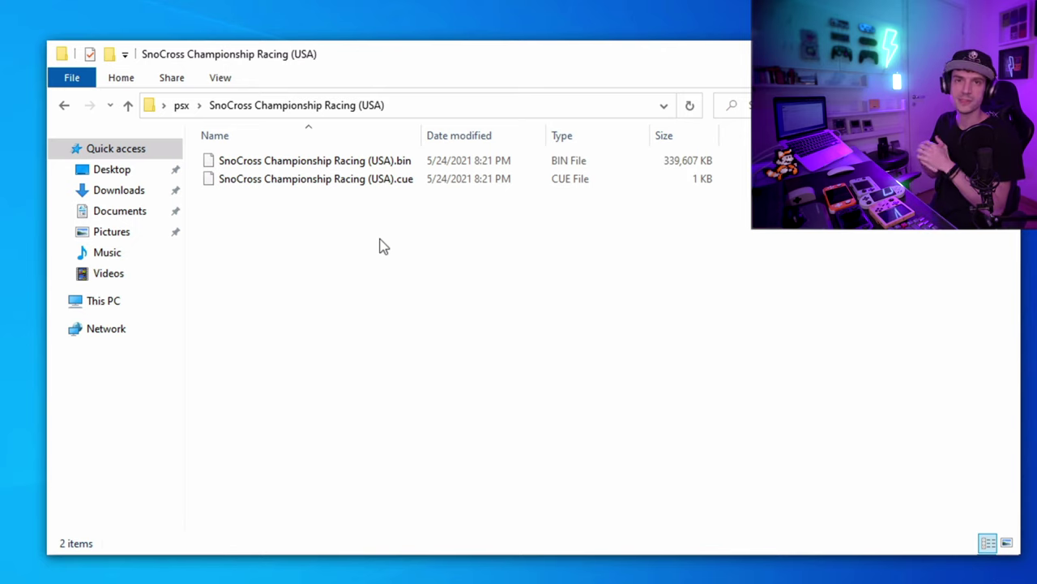
left_click(65, 106)
scroll(398, 347, "down", 20)
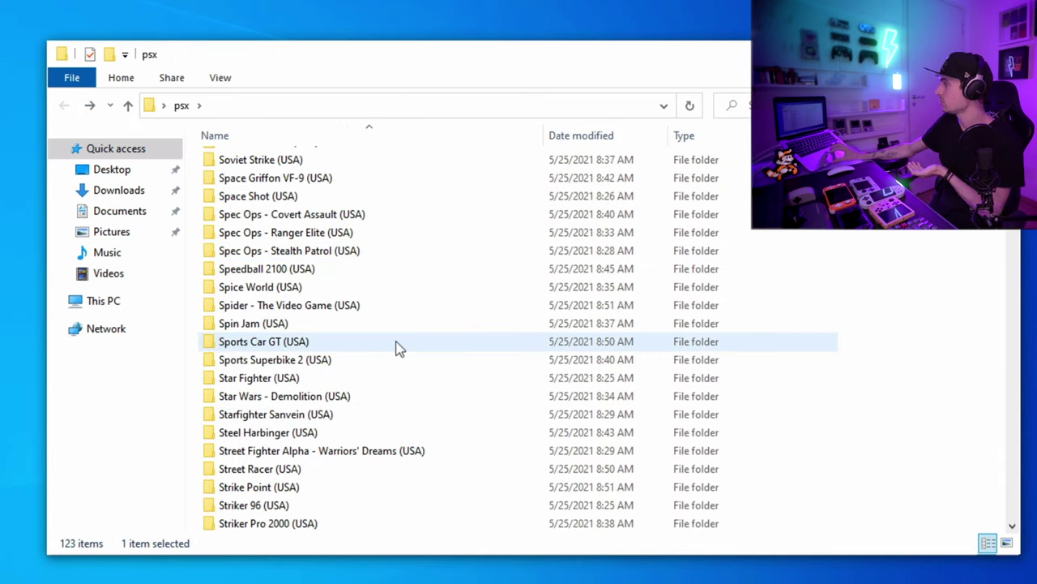
scroll(300, 417, "down", 8)
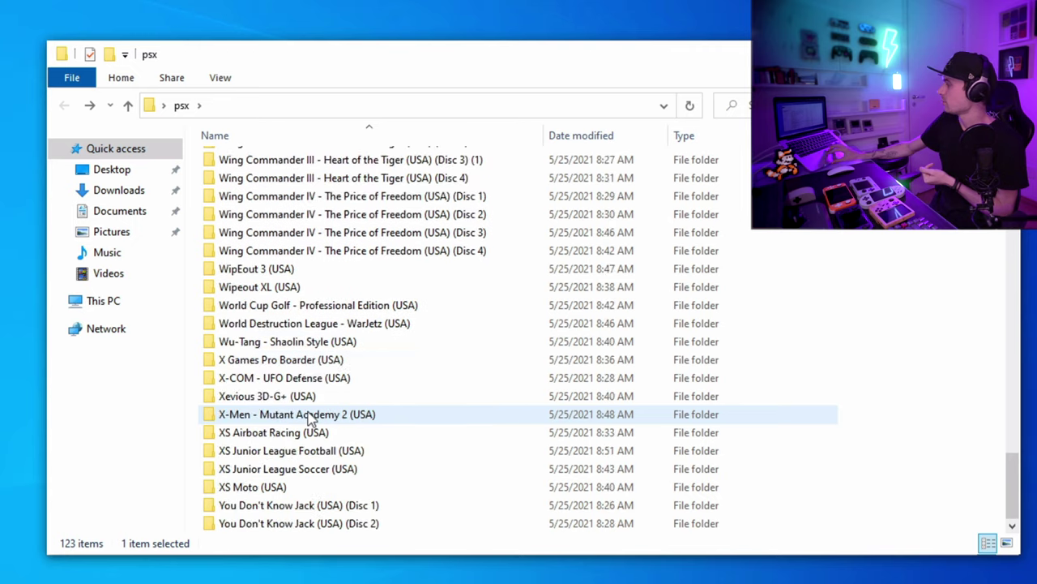
scroll(300, 417, "up", 2)
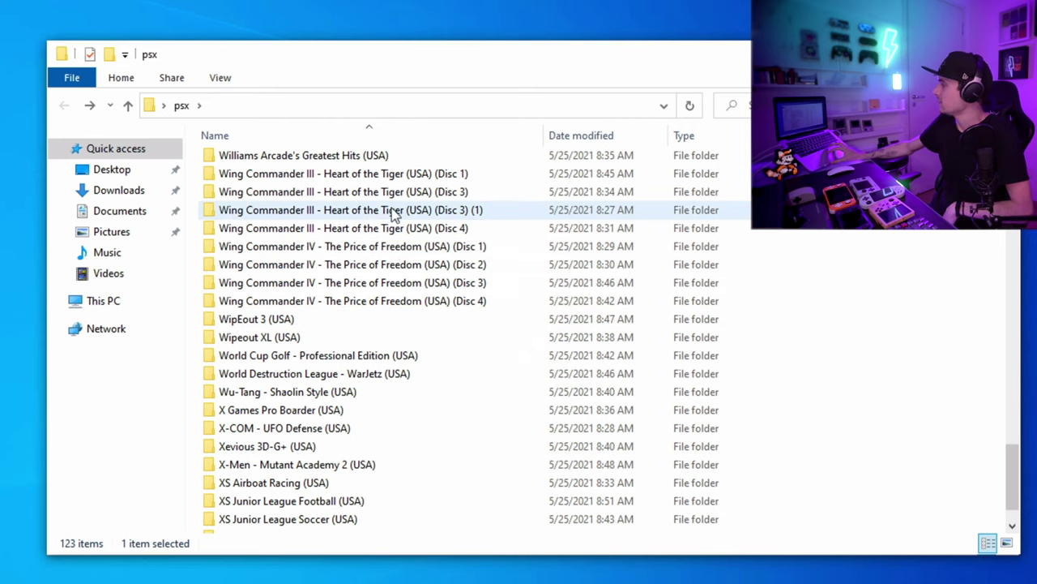
mouse_move(412, 231)
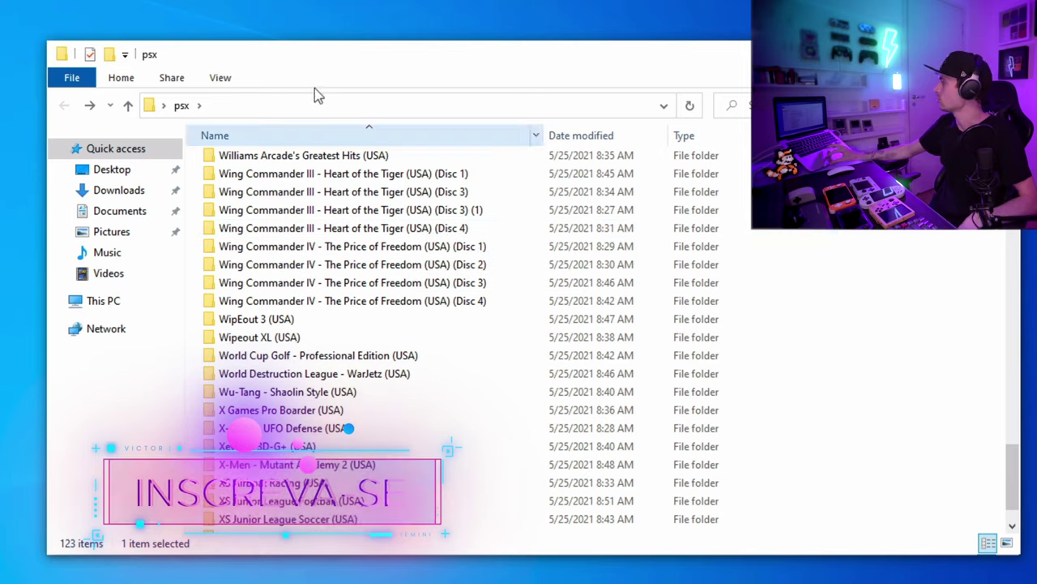
Step: Place the psx window beside the CHDMAN window and move the folder Smurfs, The (USA) (En,Fr,Es) into CHDMAN
left_click_drag(278, 50, 625, 62)
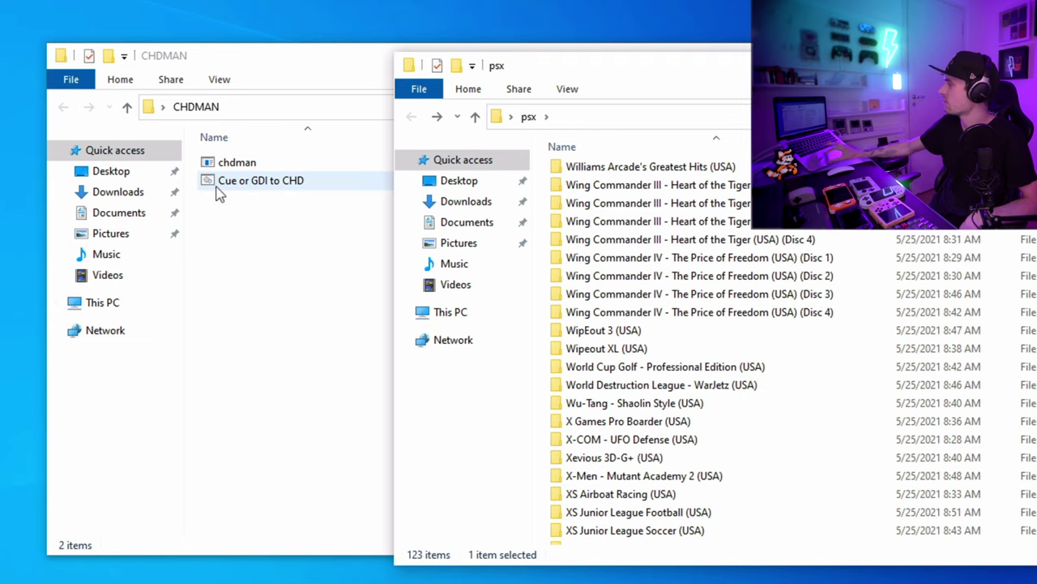
scroll(672, 227, "up", 15)
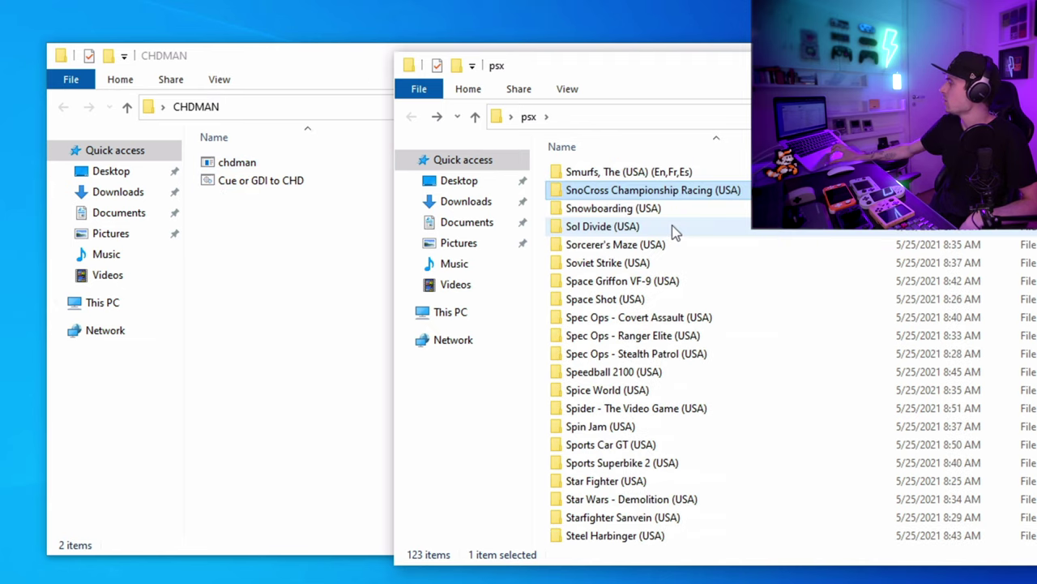
double_click(637, 172)
scroll(673, 316, "down", 10)
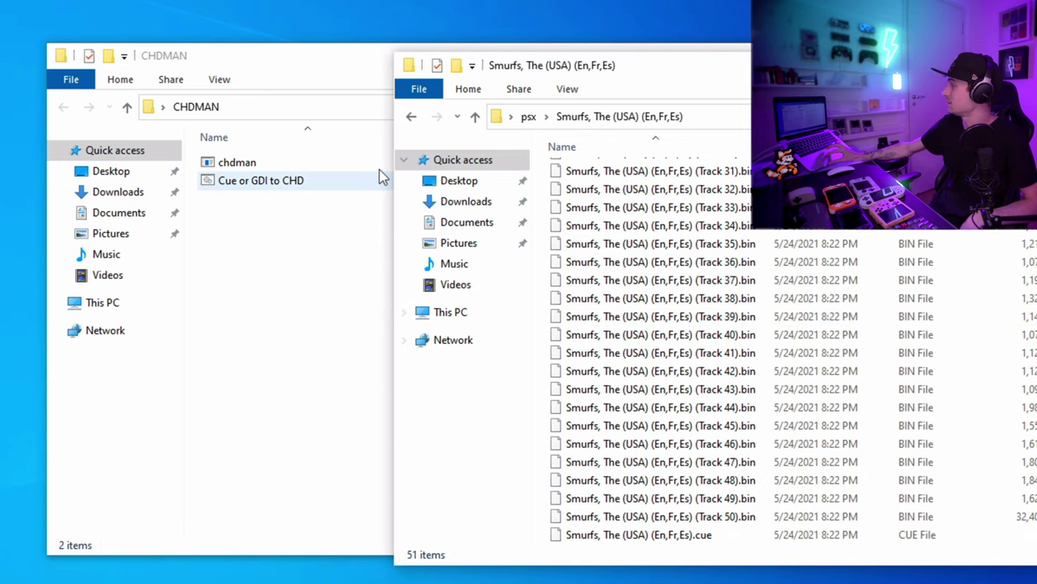
left_click(412, 117)
left_click_drag(656, 171, 294, 283)
key("alt+Tab")
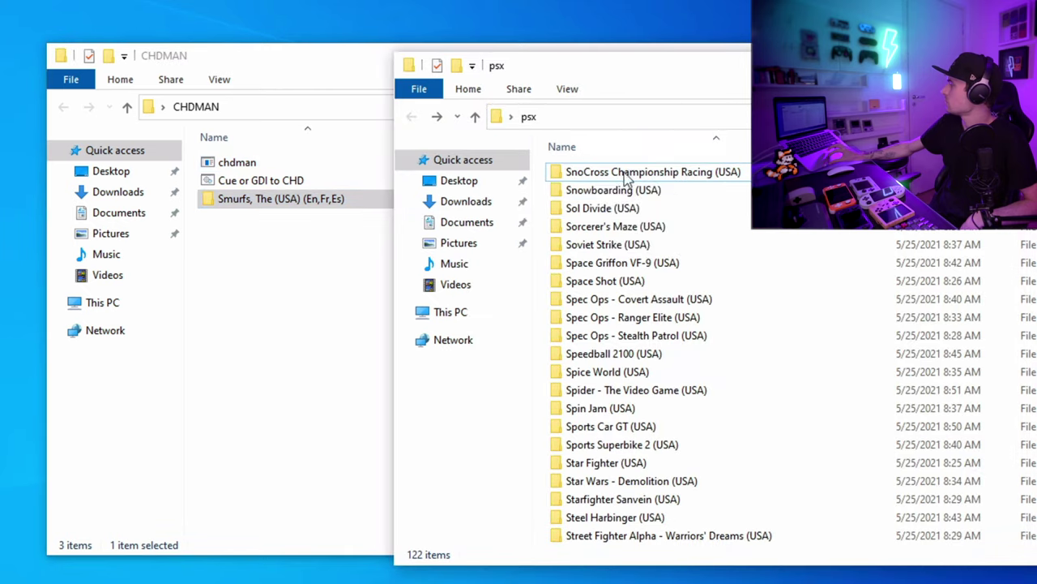
Step: Move the folders Sol Divide (USA) and You Don't Know Jack (USA) Disc 1 and Disc 2 into CHDMAN
double_click(594, 208)
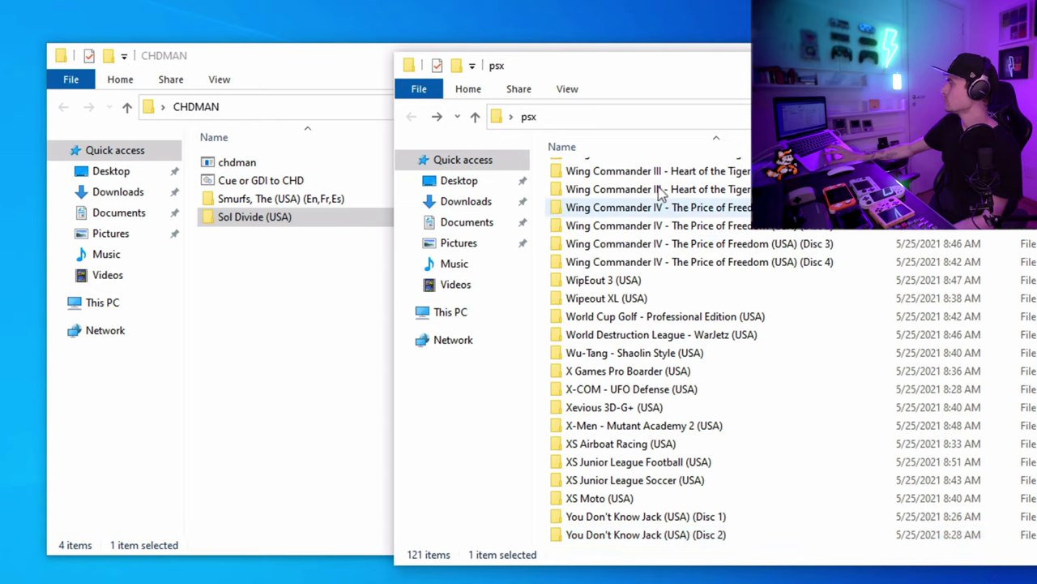
left_click(655, 523)
left_click(658, 535, "shift")
left_click_drag(657, 535, 218, 415)
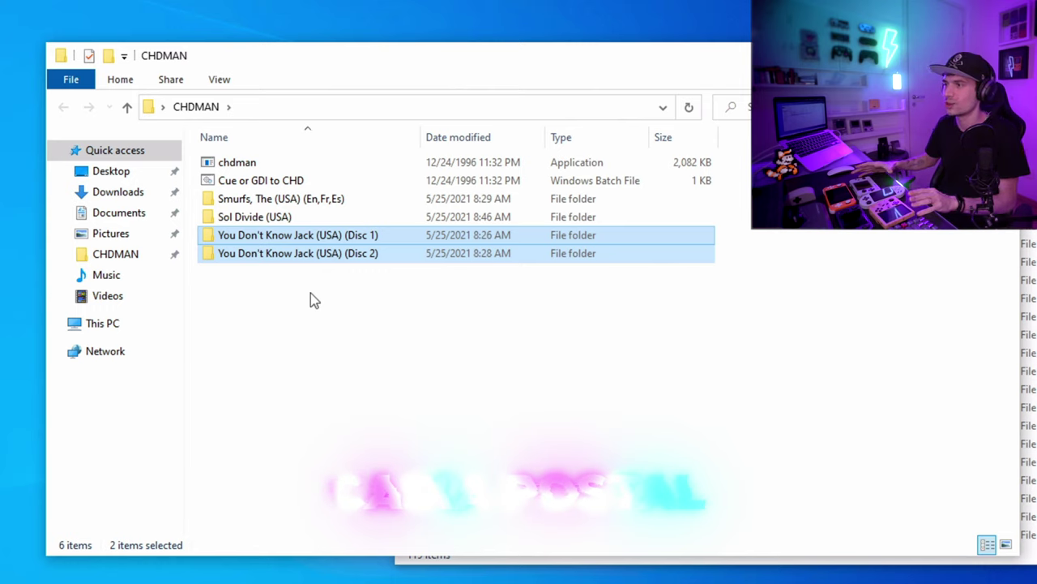
Step: Run the Cue or GDI to CHD batch file to convert the game folders in CHDMAN
left_click(259, 186)
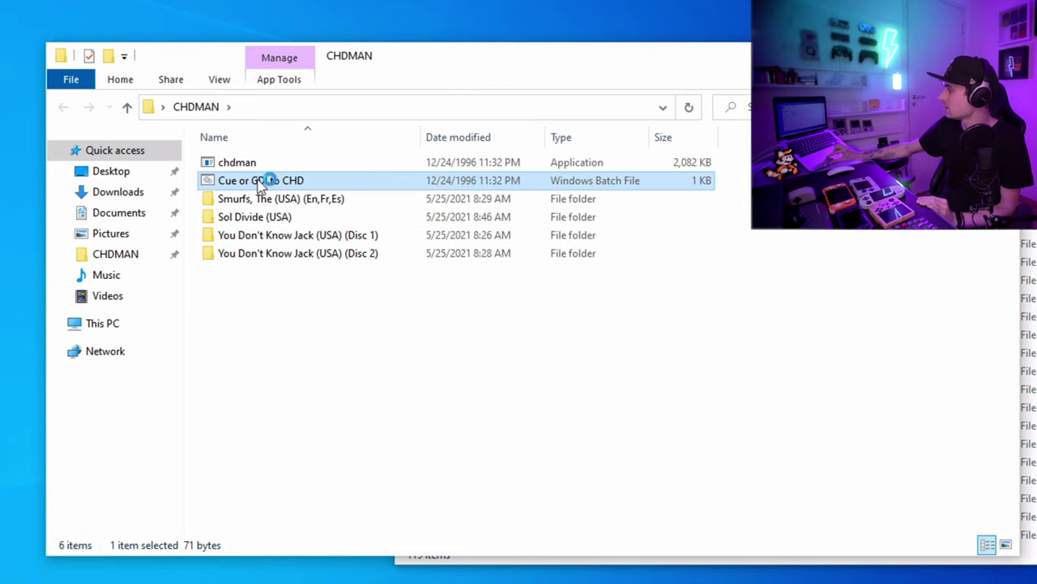
double_click(258, 182)
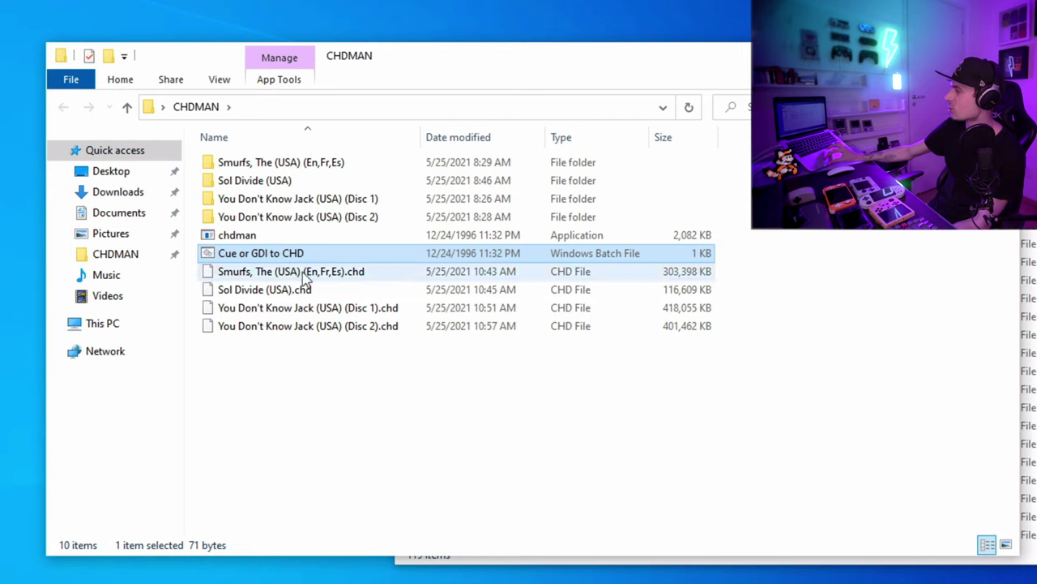
Step: Compare the Smurfs, The (USA) (En,Fr,Es).chd file with the original track files in its source folder
left_click(239, 278)
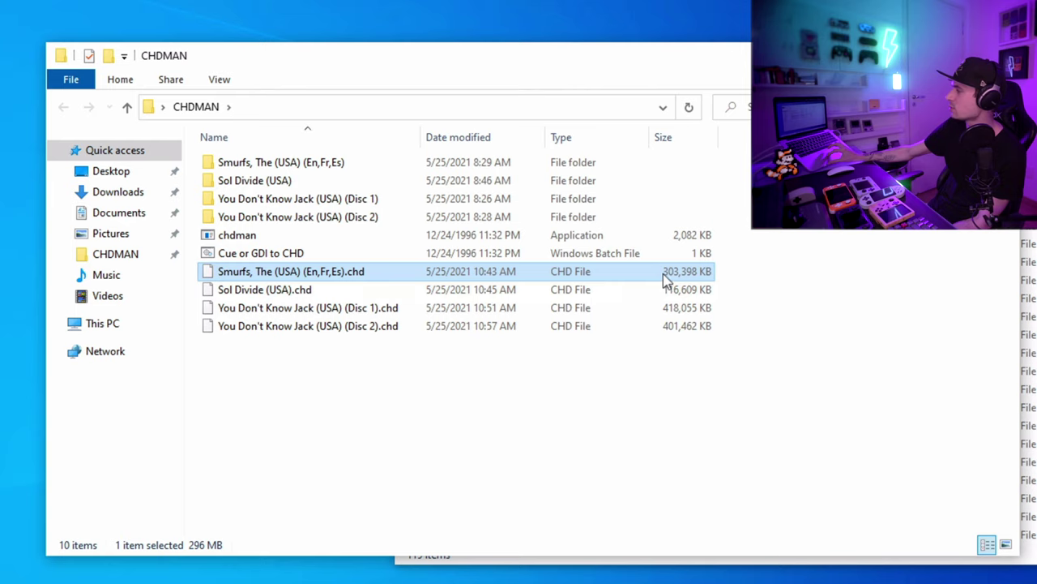
left_click(278, 165)
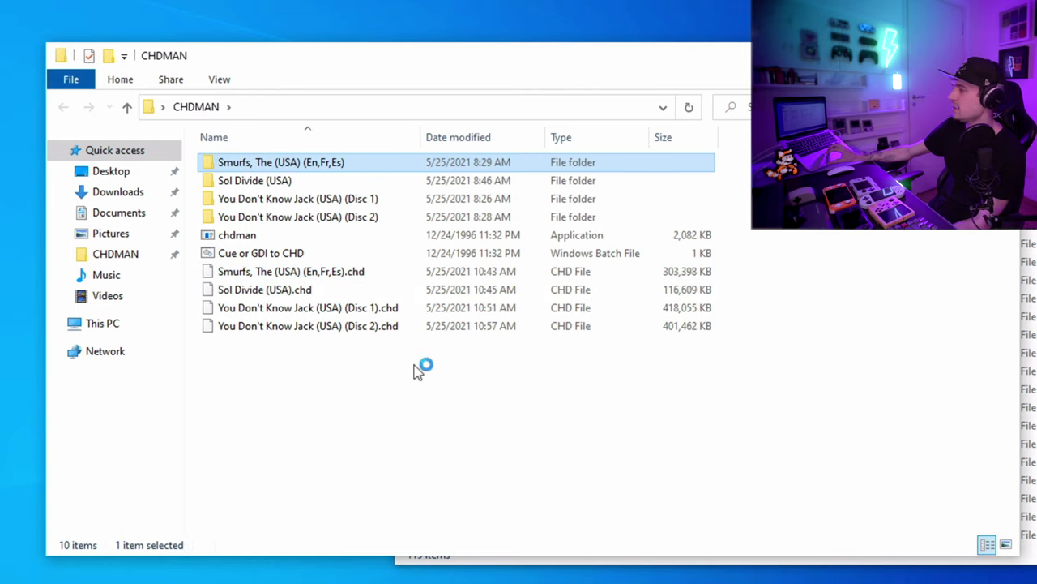
scroll(309, 392, "down", 10)
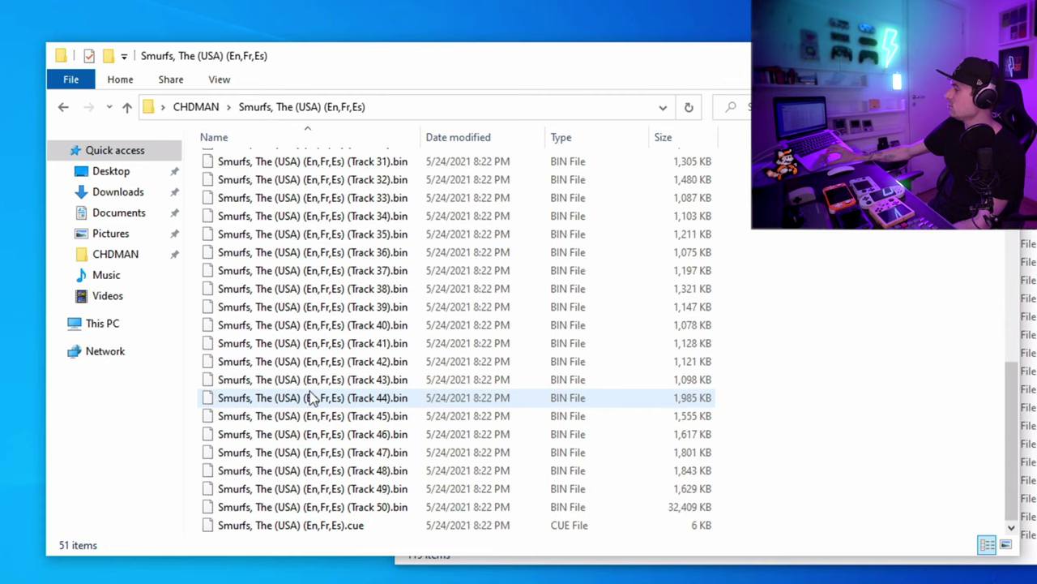
scroll(294, 450, "up", 10)
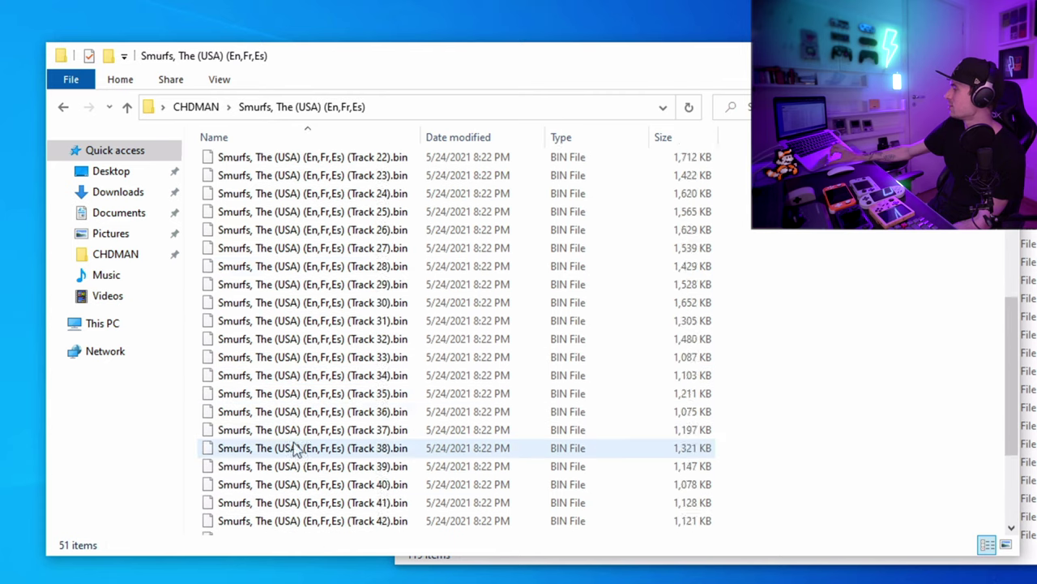
left_click(60, 106)
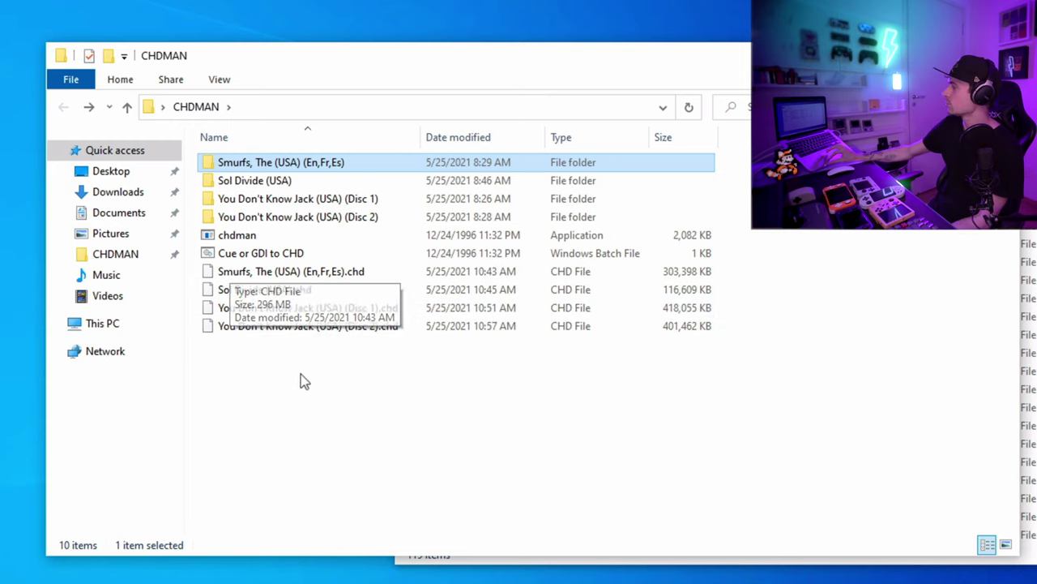
Step: Select the four converted CHD files in CHDMAN and open the psx folder on the GAMES drive in Finder
left_click_drag(301, 373, 241, 279)
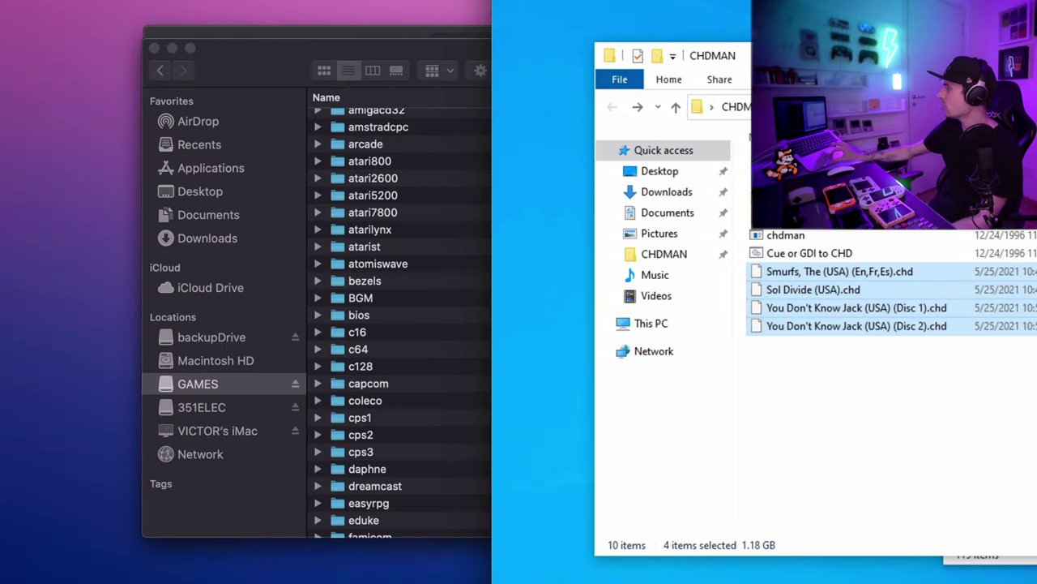
left_click(270, 71)
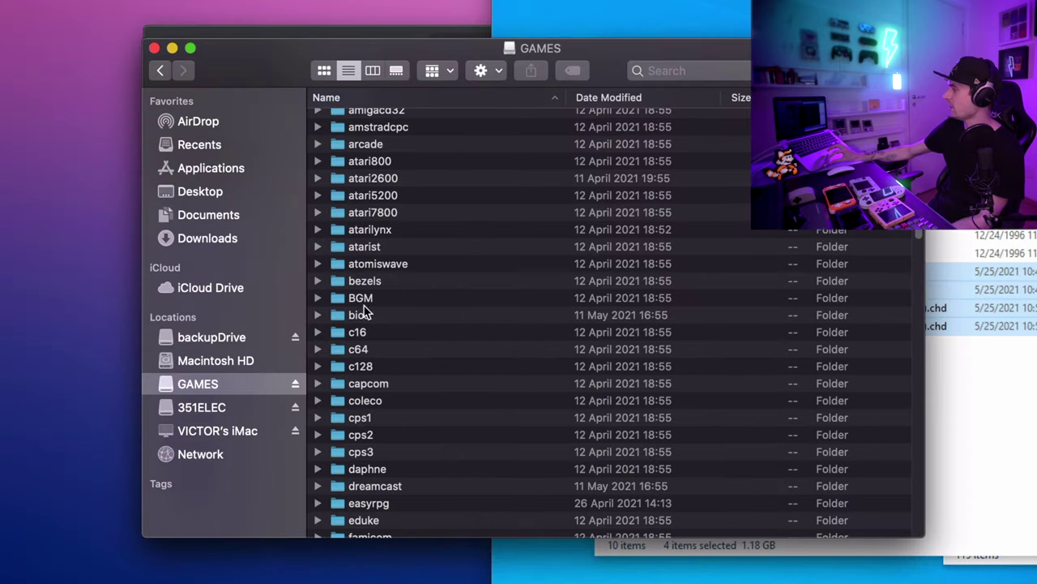
scroll(359, 340, "down", 5)
left_click(353, 352)
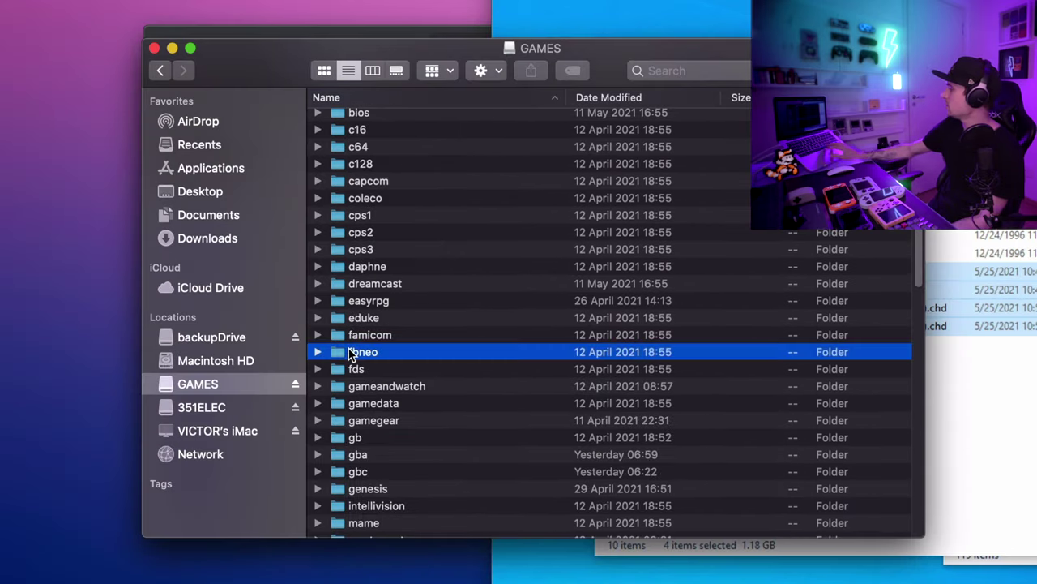
type("psx")
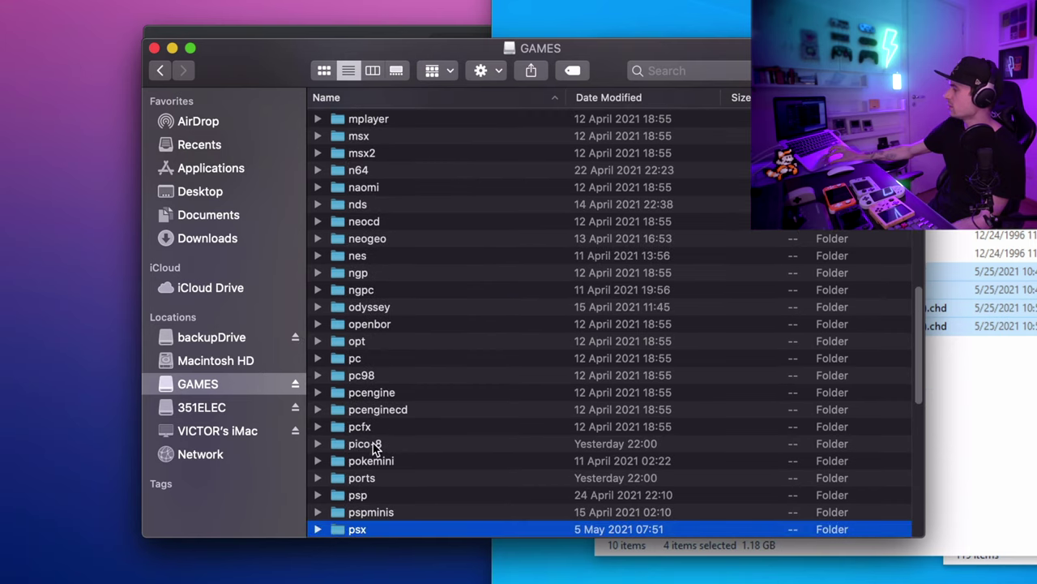
scroll(366, 456, "down", 2)
double_click(357, 469)
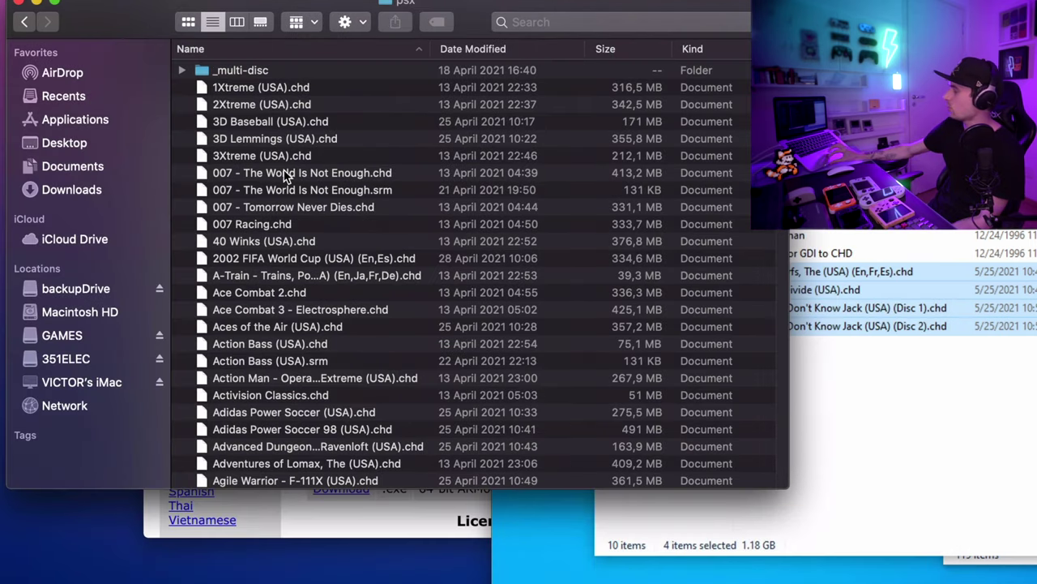
Step: Open the _multi-disc folder in a separate Finder tab and return to the psx tab
left_click(220, 75)
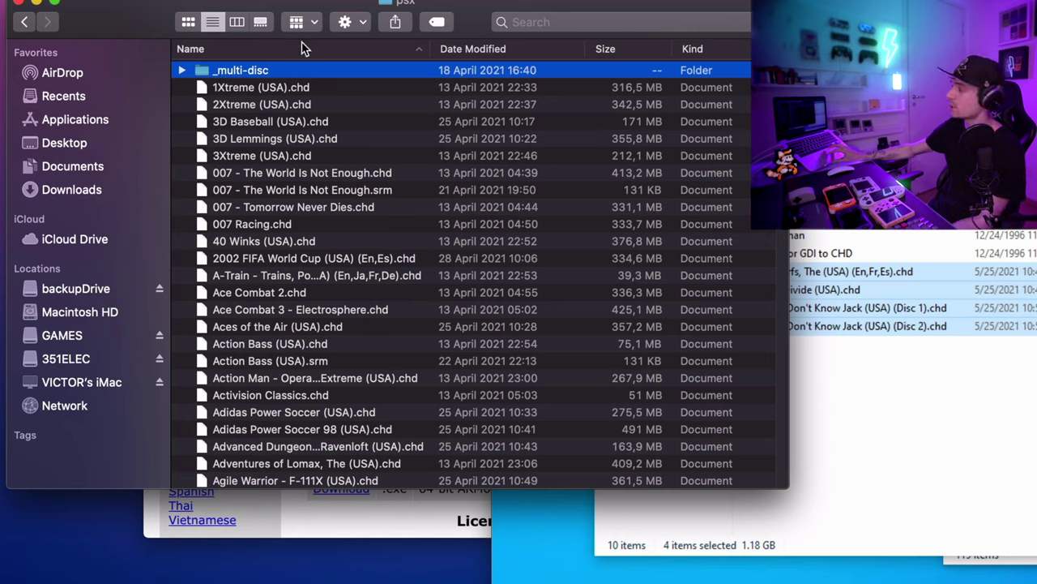
left_click(246, 90)
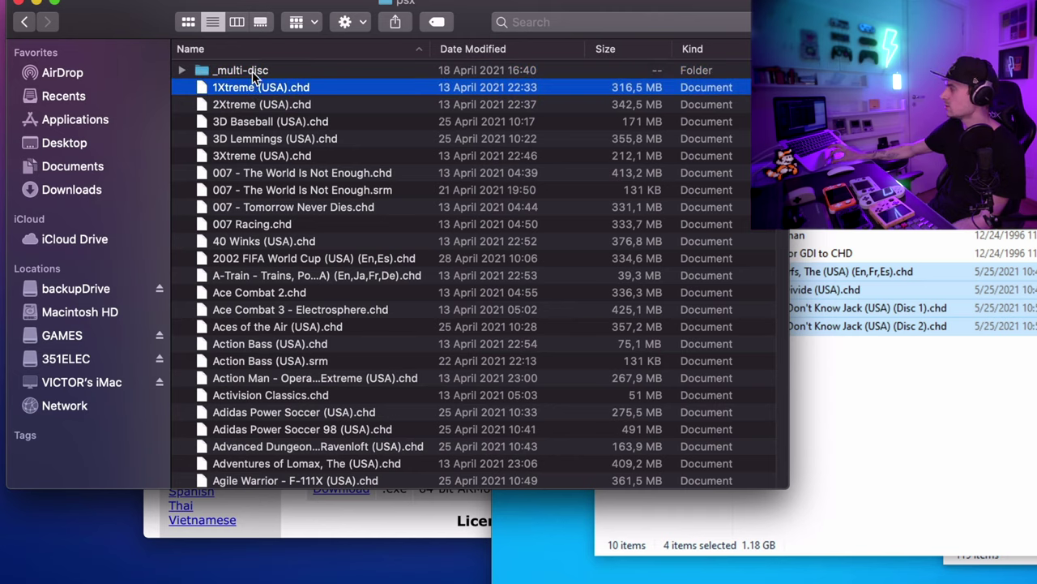
left_click(252, 71)
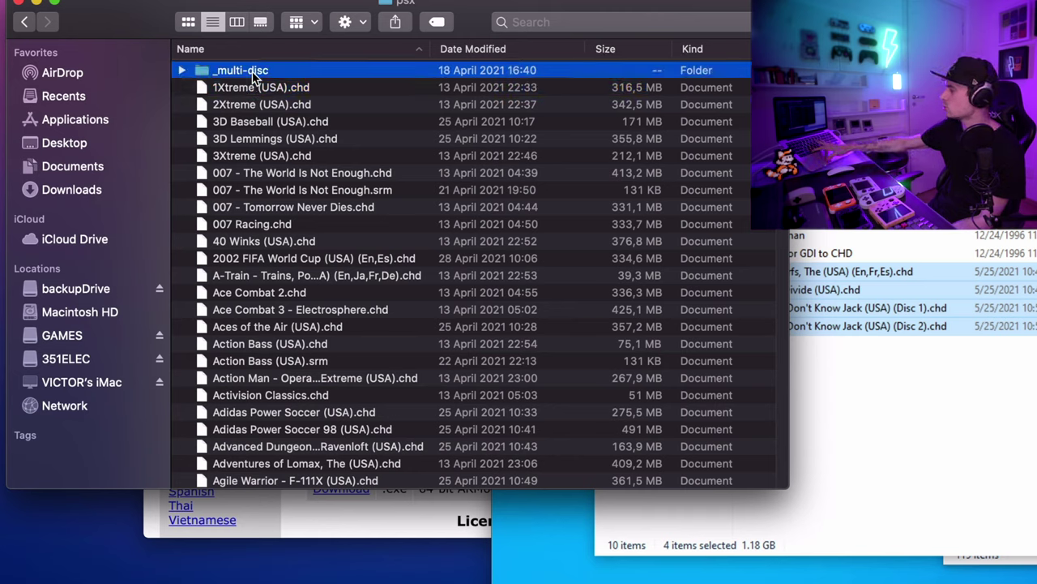
left_click(254, 75, "super")
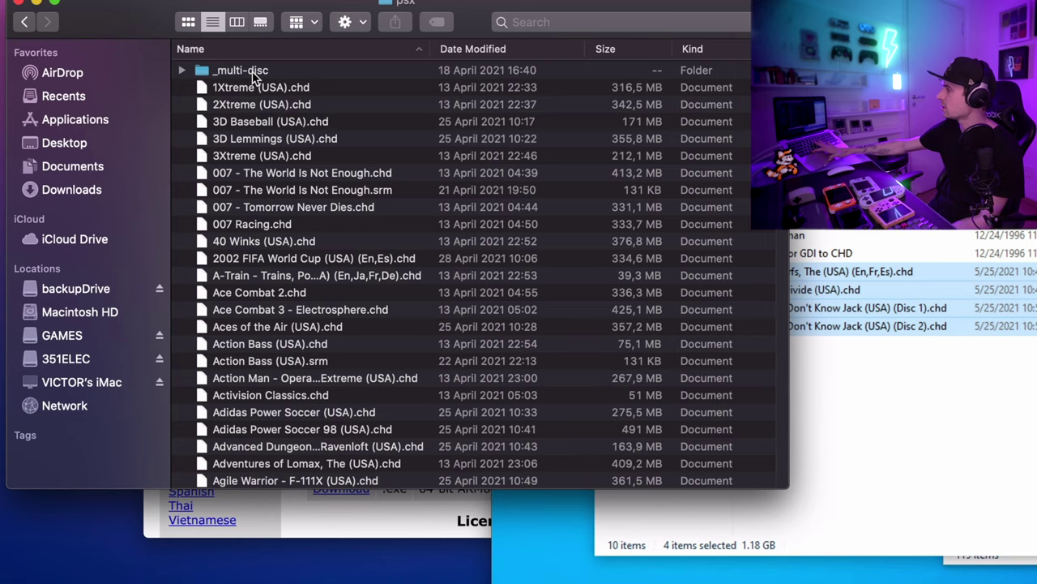
double_click(254, 74, "super")
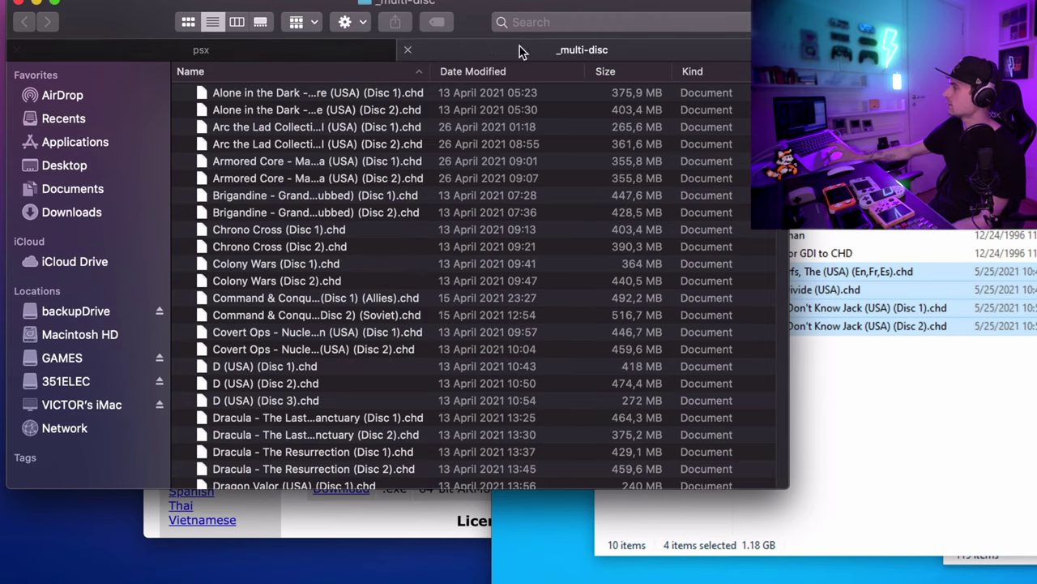
left_click(306, 52)
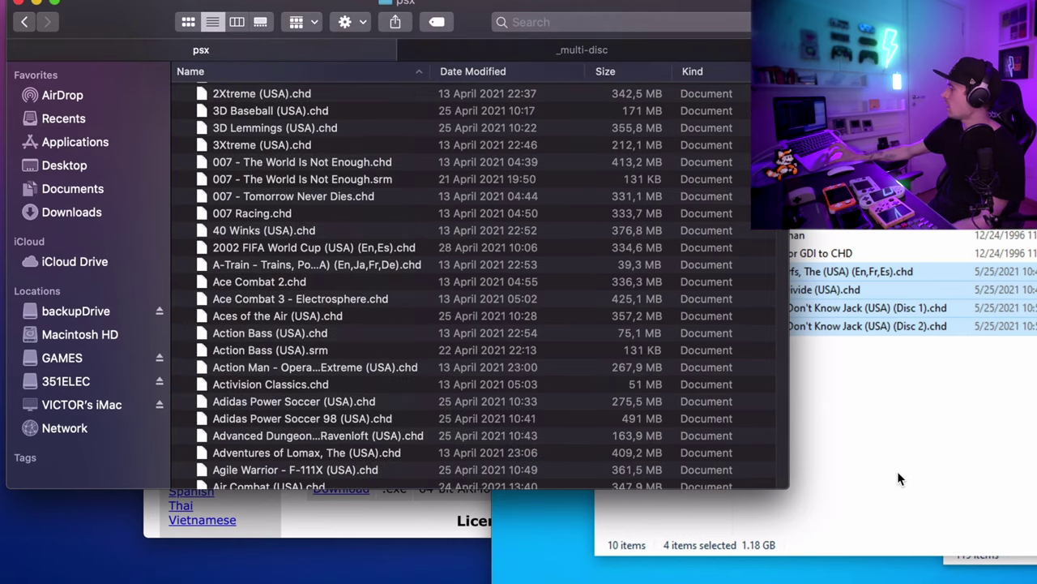
left_click(897, 478)
left_click(840, 272)
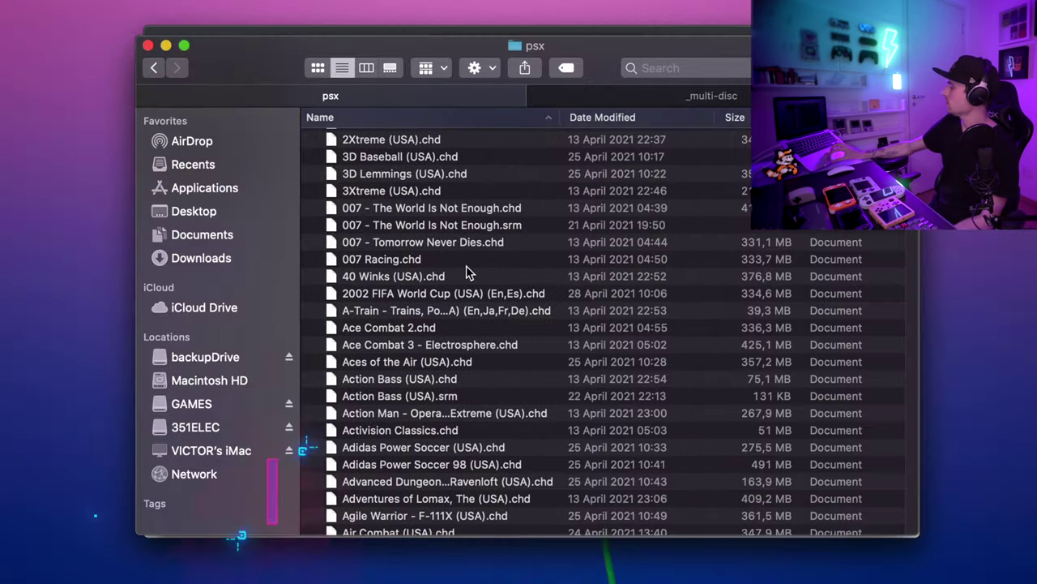
Step: Locate and select You Don't Know Jack (USA) (Disc 1).chd in the psx folder
left_click(399, 411)
key("alt+Down")
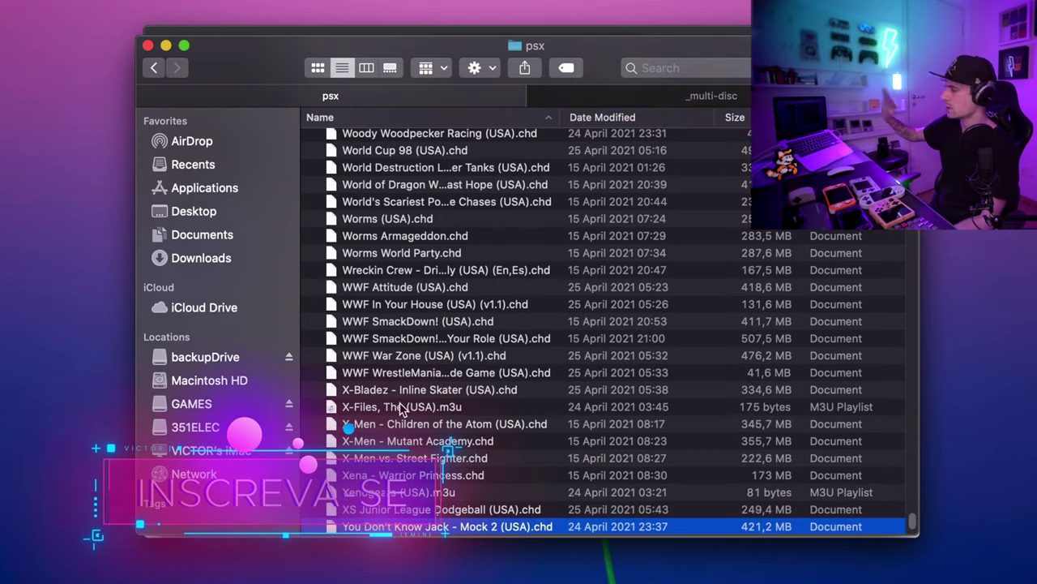
scroll(400, 411, "down", 5)
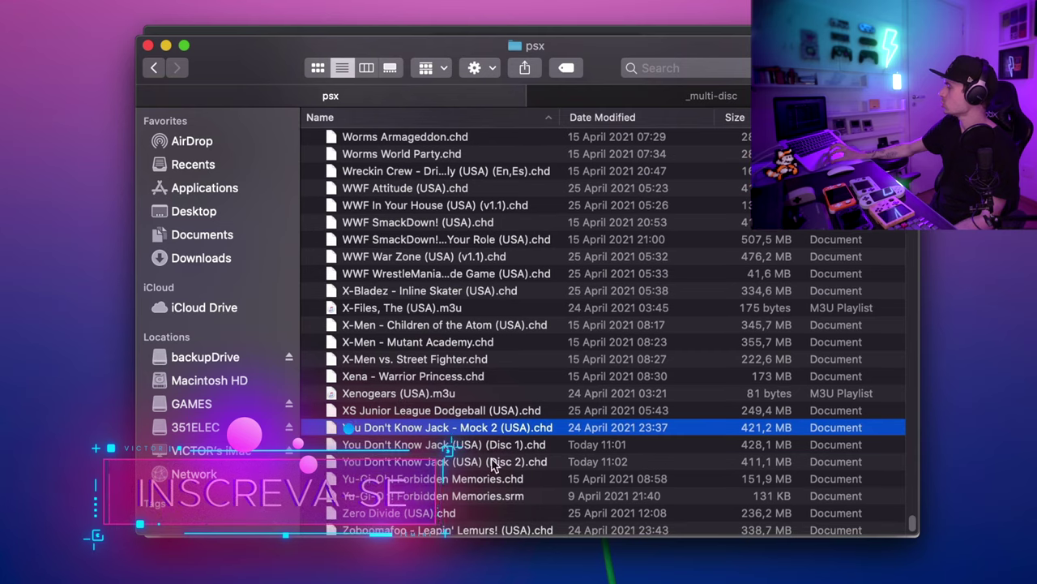
left_click(420, 445)
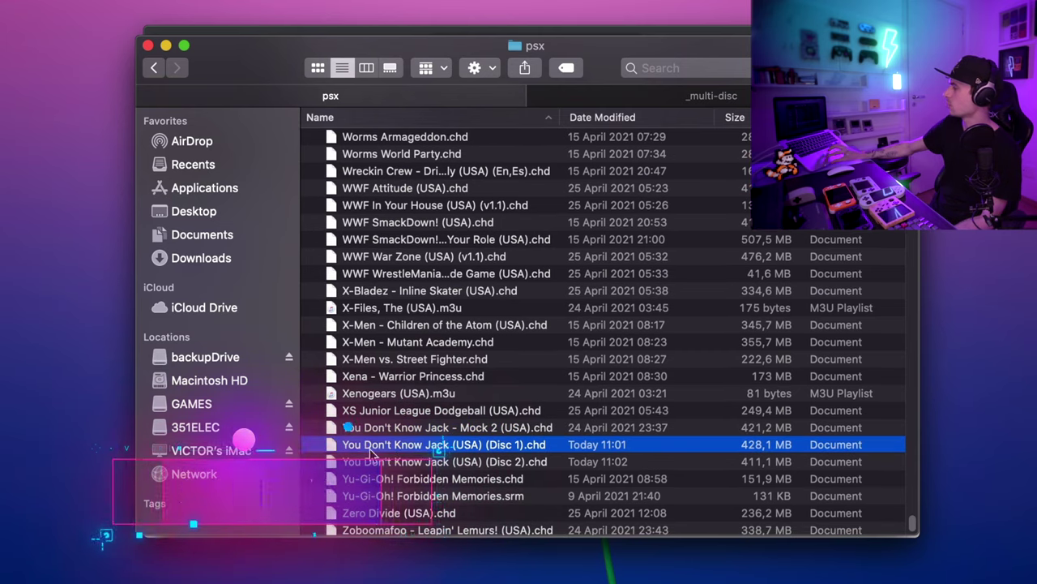
scroll(510, 469, "down", 1)
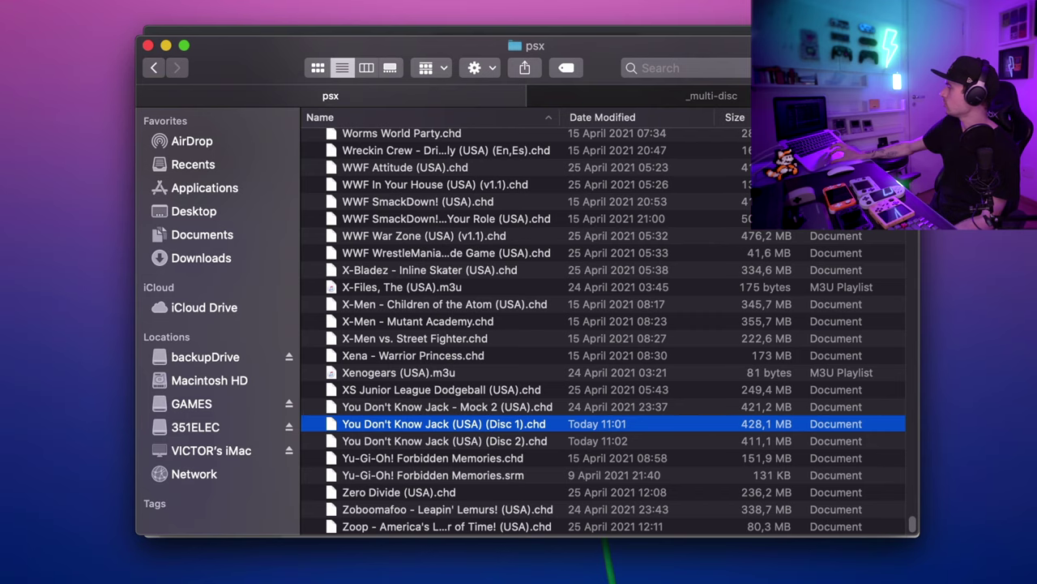
Step: Launch TextEdit and create a new blank document
key("super+space")
type("tex")
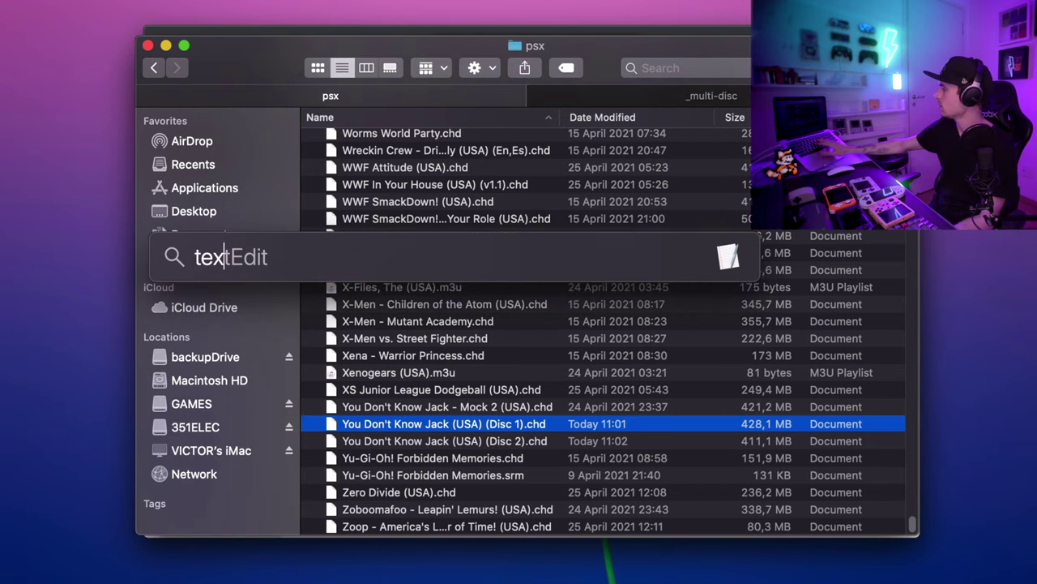
key("Return")
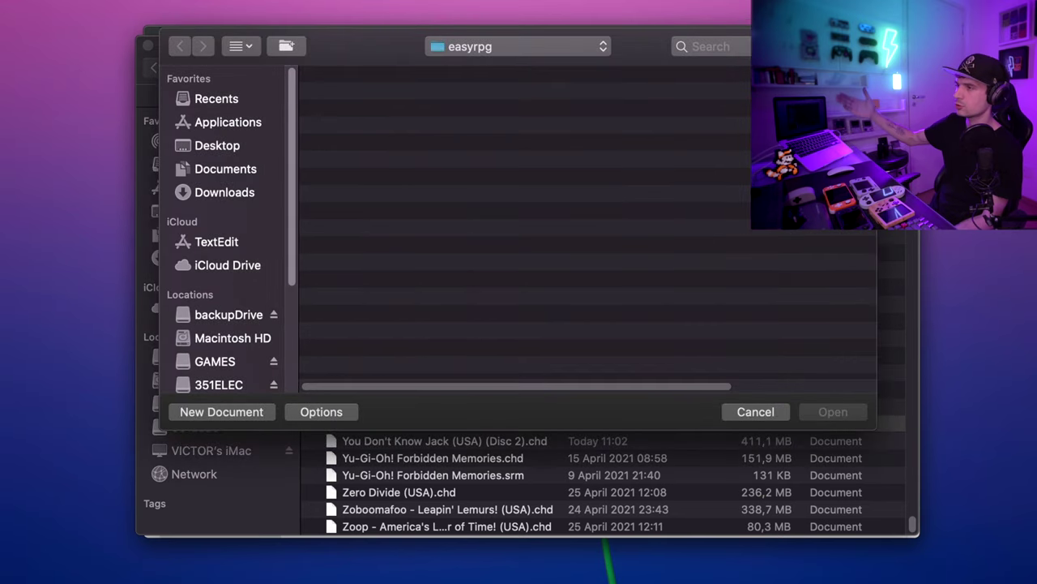
left_click(221, 412)
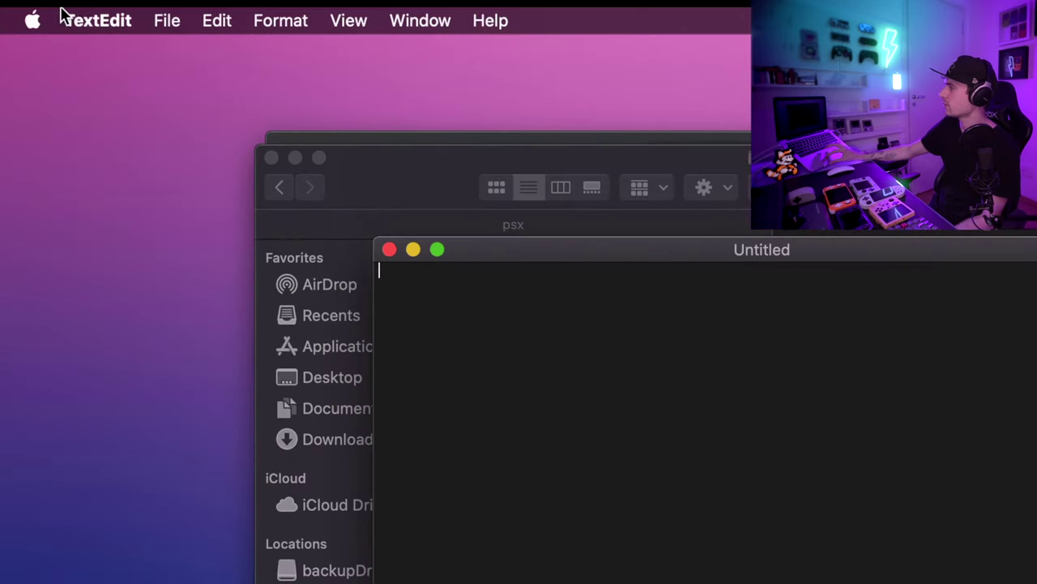
Step: Check in TextEdit's preferences which format new documents use, and close the preferences
left_click(95, 19)
left_click(114, 94)
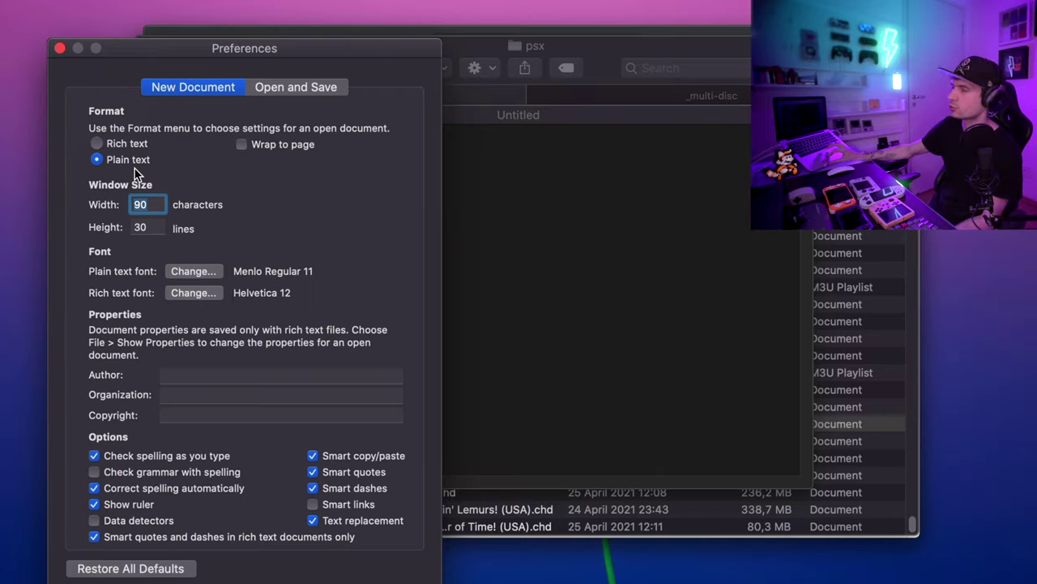
left_click(59, 48)
Step: Fill the text document with two lines reading _multi-disc/, using the folder name copied from the psx folder
left_click_drag(342, 128, 380, 209)
scroll(392, 168, "up", 20)
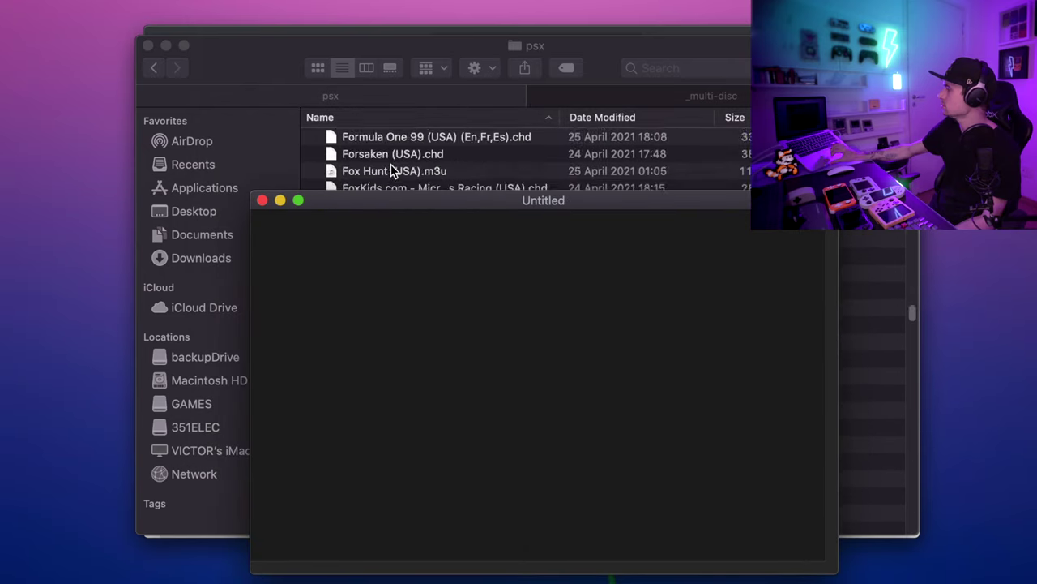
left_click(369, 142)
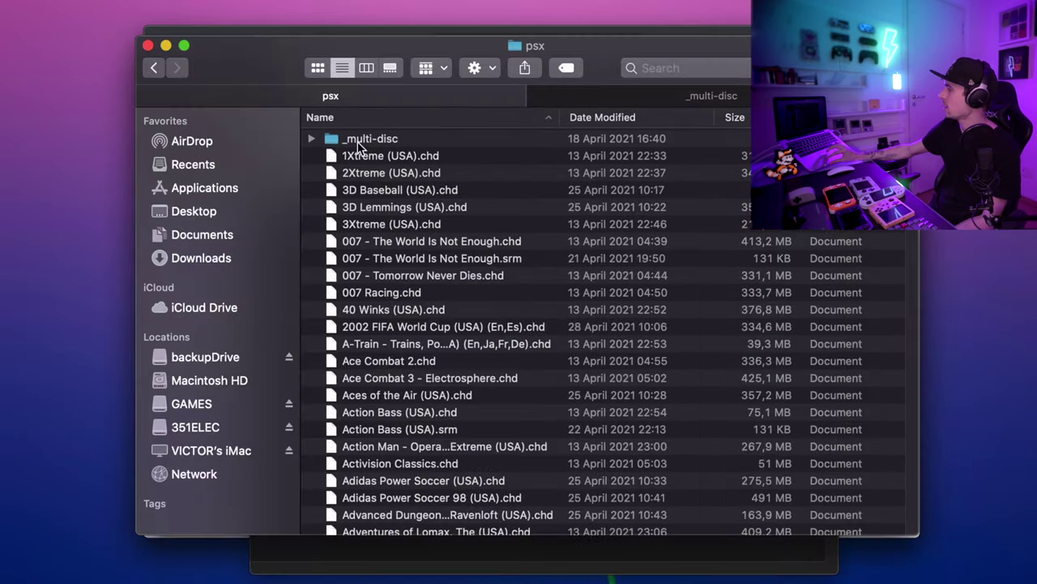
left_click(374, 145)
key("super+c")
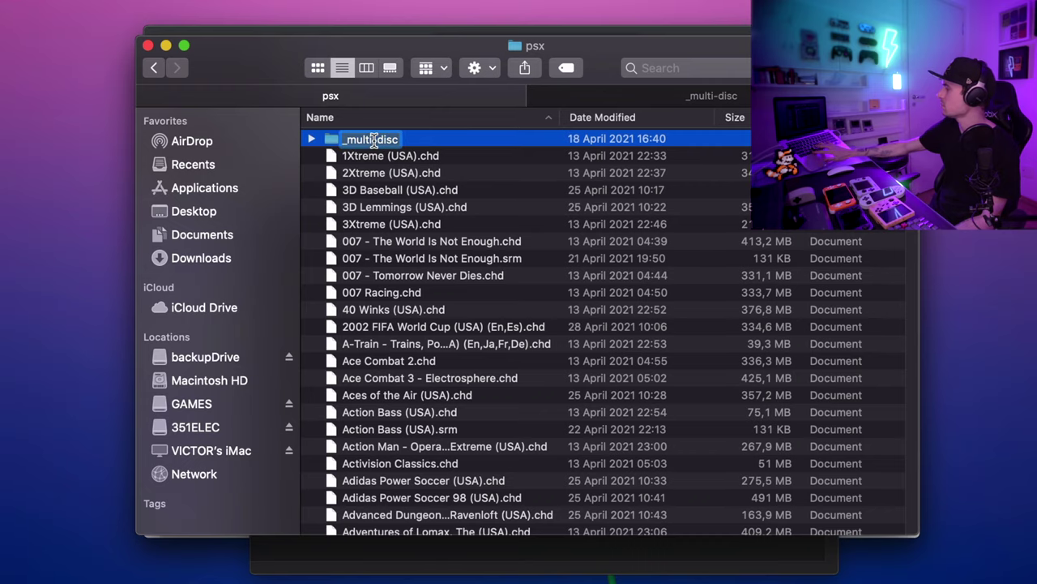
left_click(391, 555)
key("super+v")
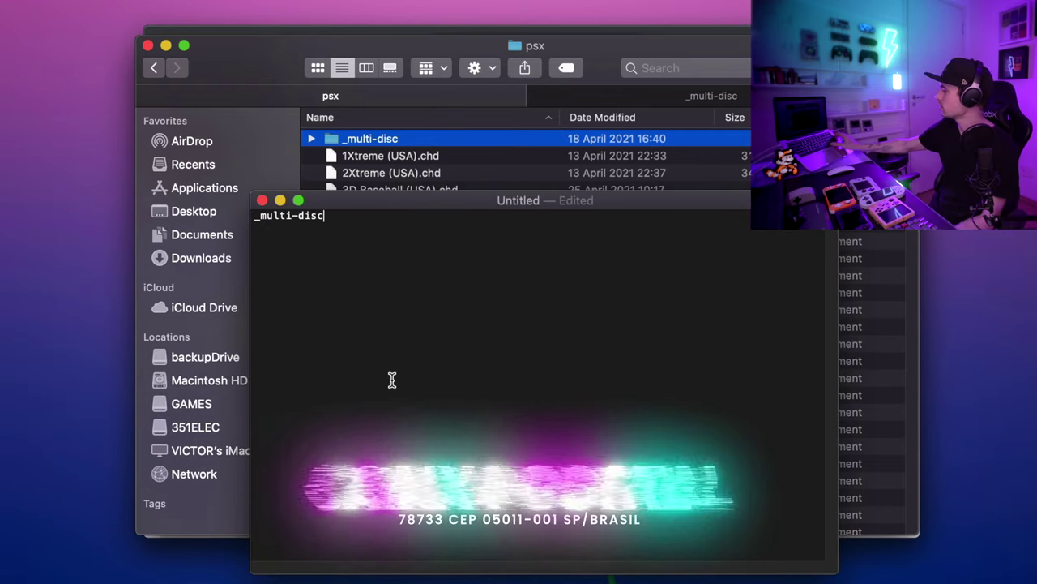
type("/")
key("Return")
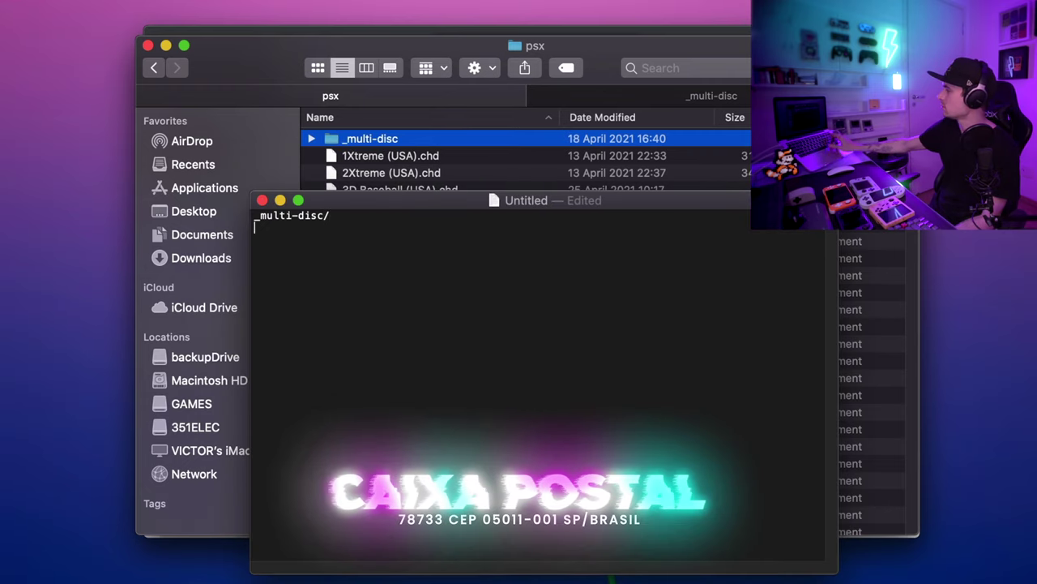
key("super+v")
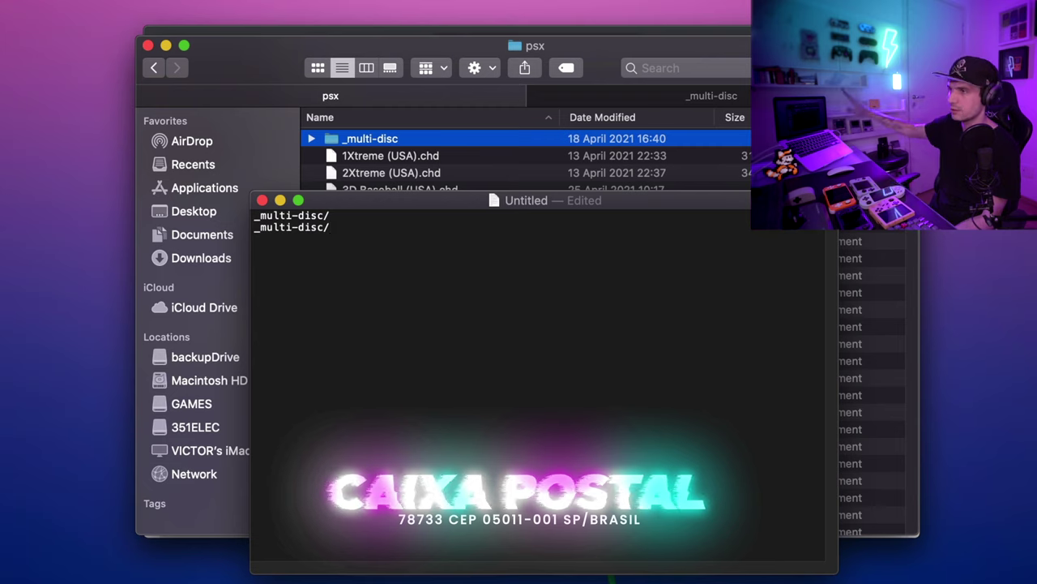
Step: Copy the file name You Don't Know Jack (USA) (Disc 1).chd from the psx folder and append it to both _multi-disc/ lines
key("super+Tab")
key("y")
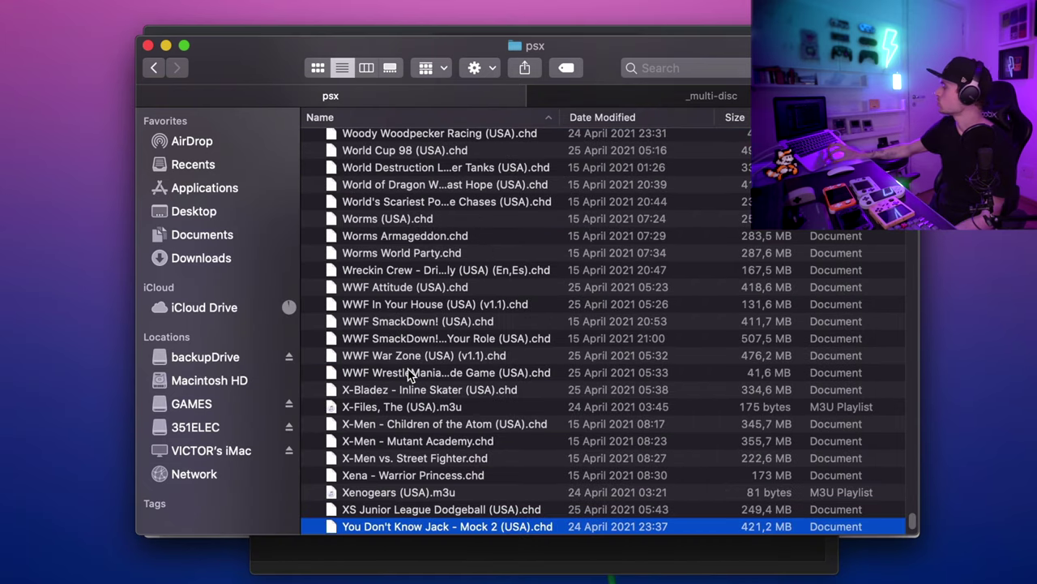
scroll(409, 374, "down", 5)
left_click(438, 425)
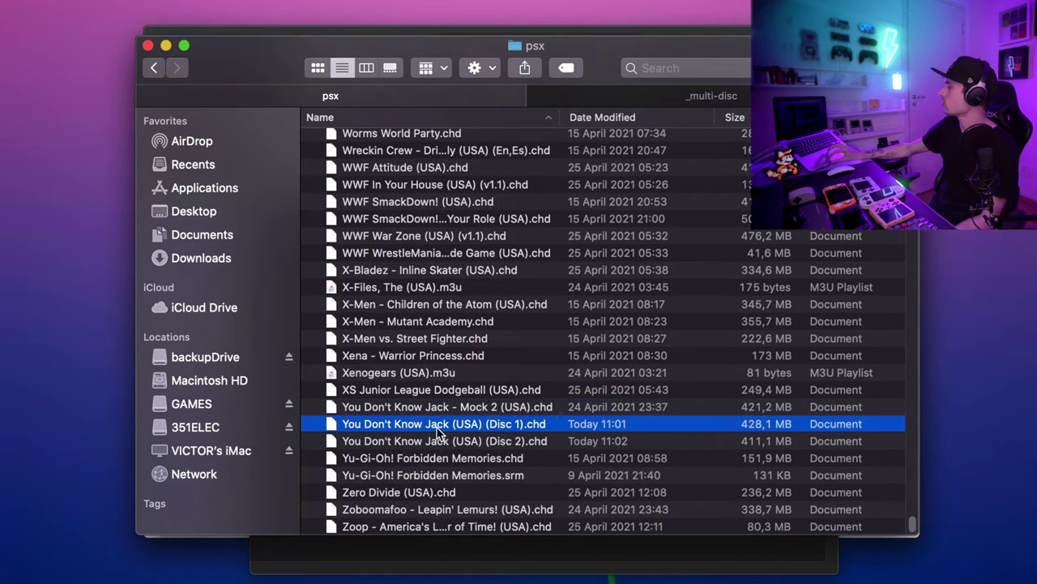
left_click(405, 425)
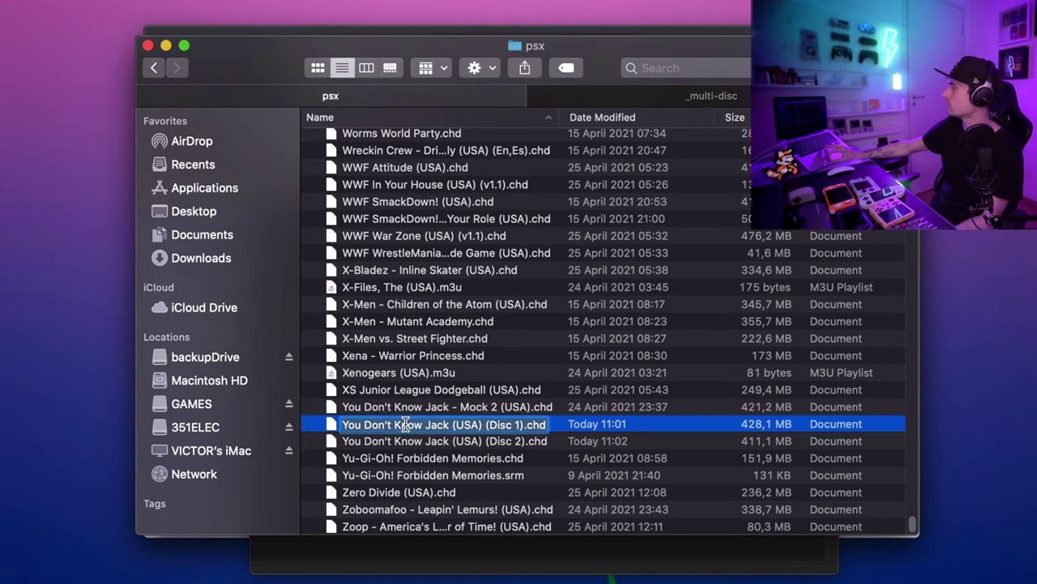
key("super+h")
key("super+v")
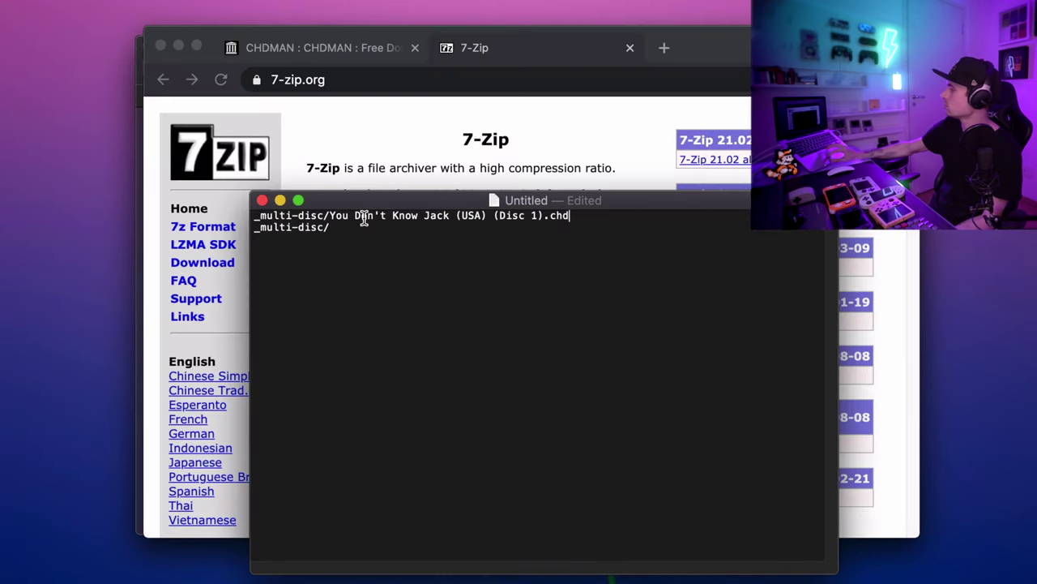
key("super+v")
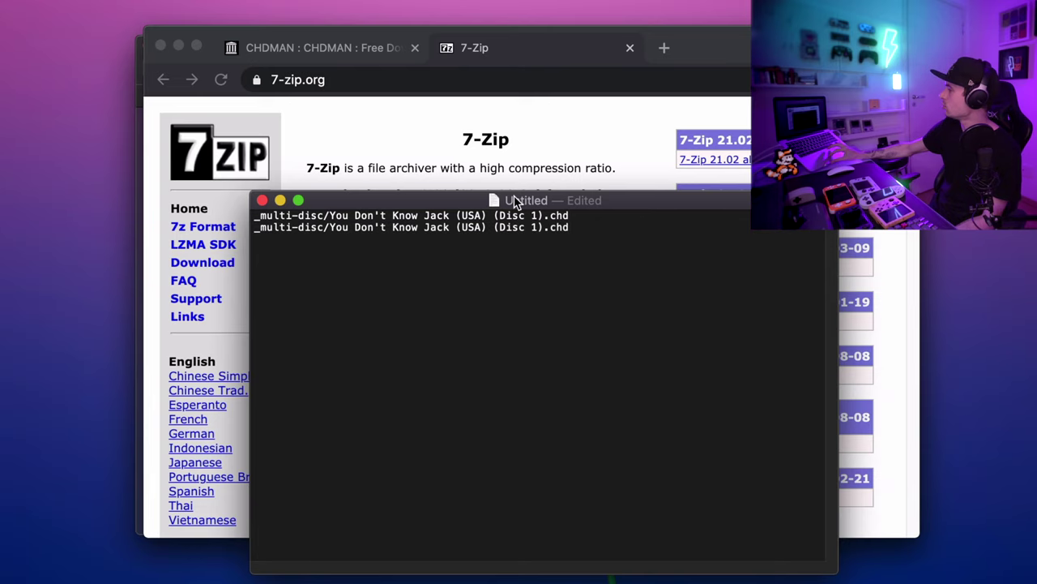
Step: Change the disc number in the second line to Disc 2
key("BackSpace")
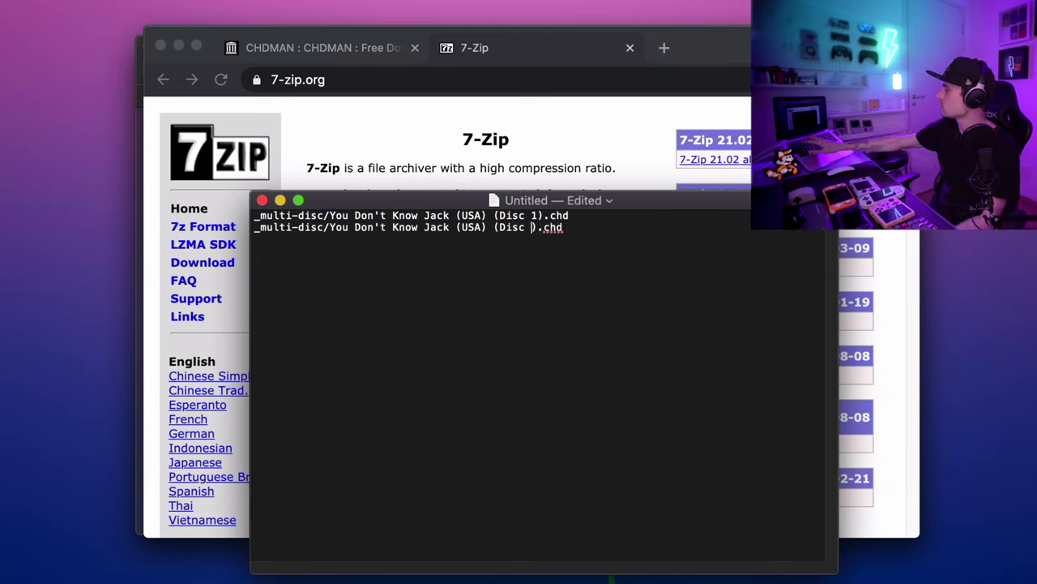
type("2")
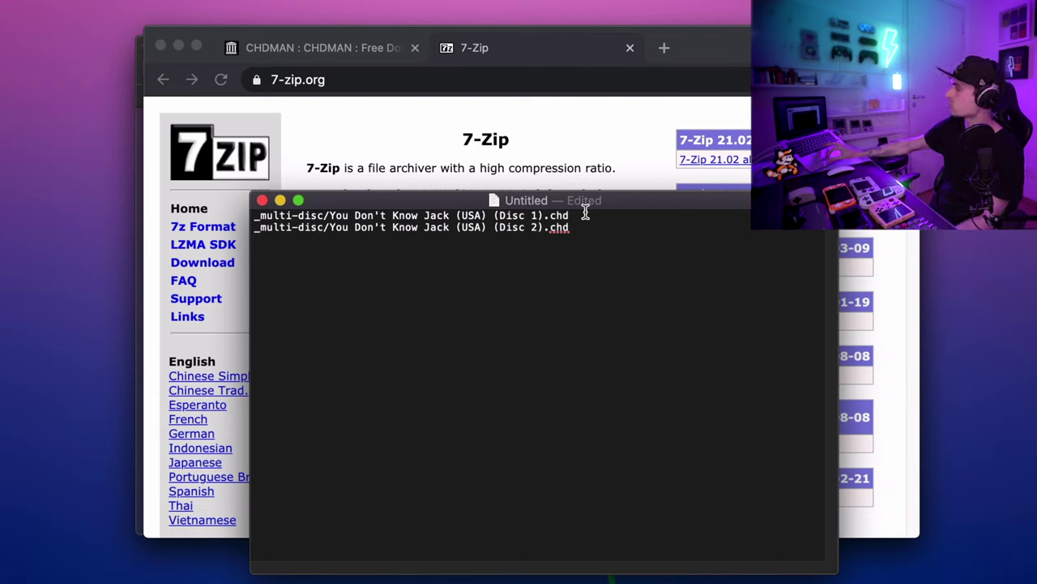
left_click(570, 227)
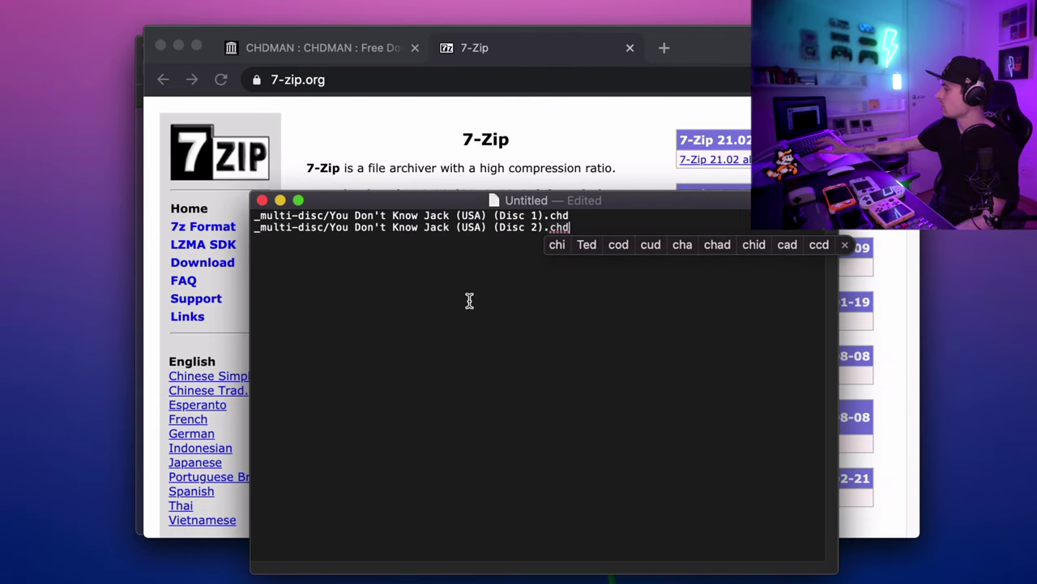
Step: Start saving the text document and choose the psx folder on the GAMES drive as its location
key("super+s")
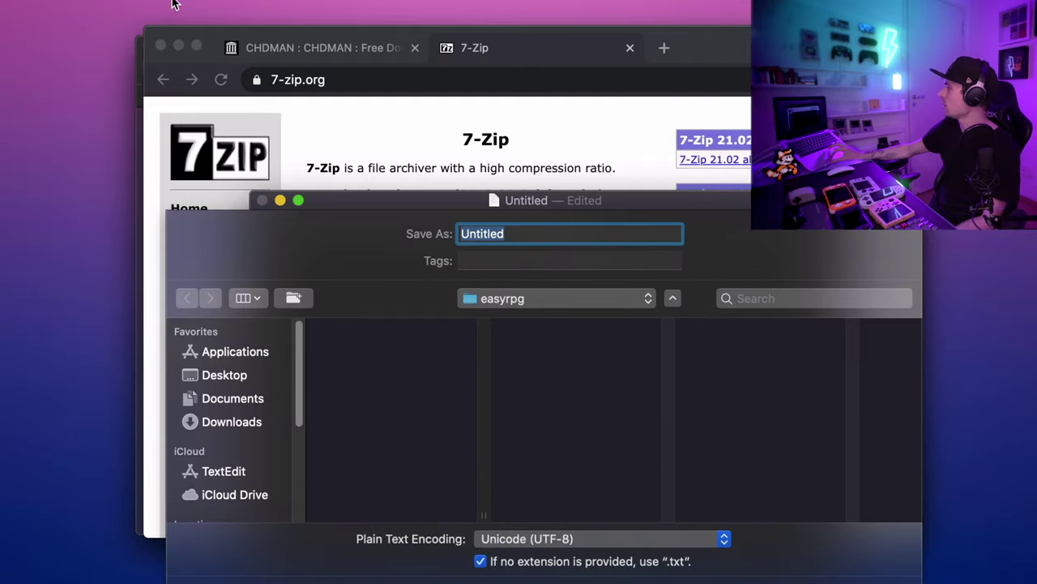
scroll(255, 390, "down", 5)
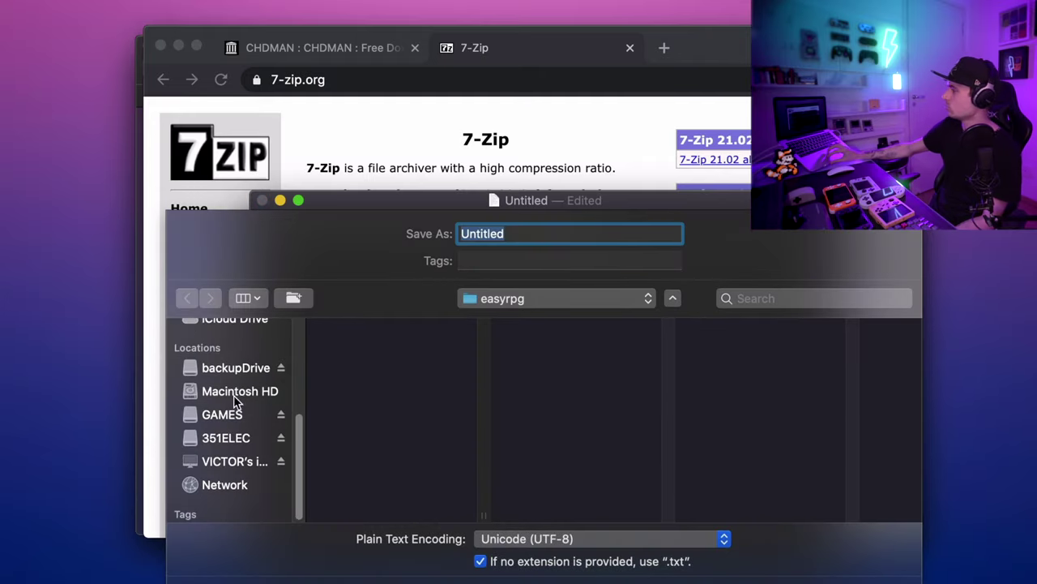
left_click(222, 414)
scroll(405, 438, "down", 5)
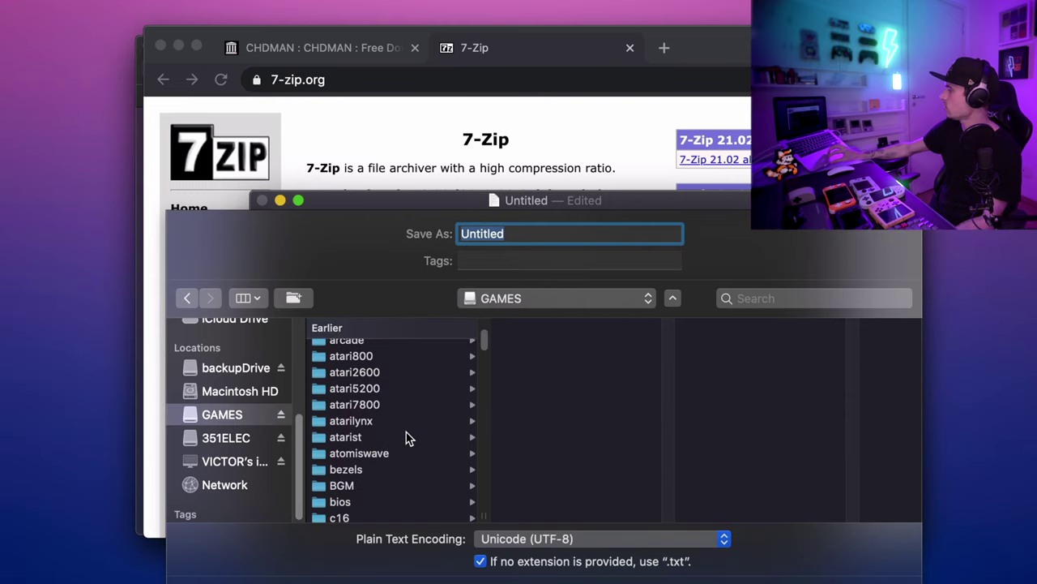
scroll(353, 486, "down", 10)
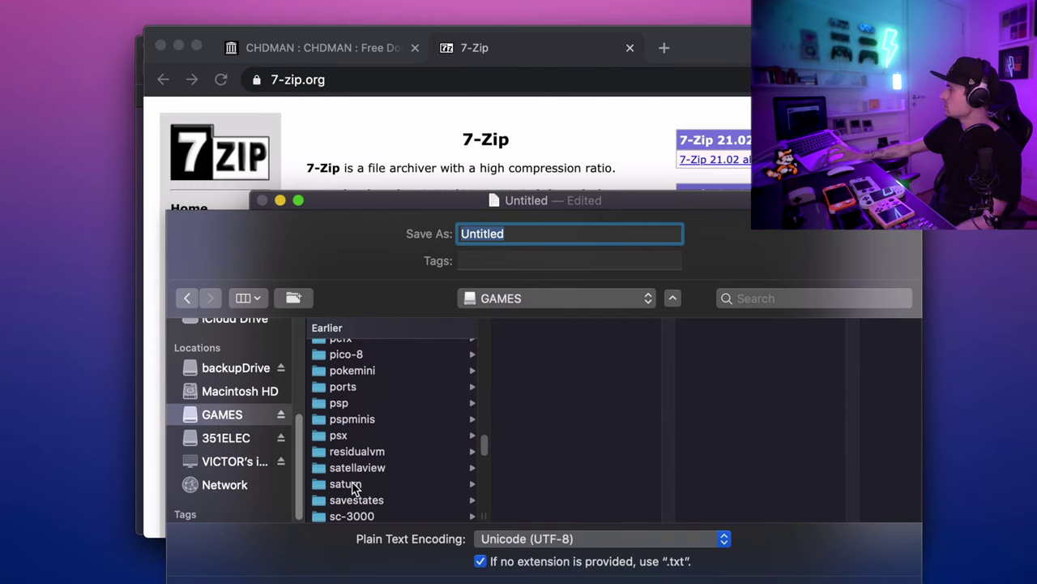
left_click(341, 435)
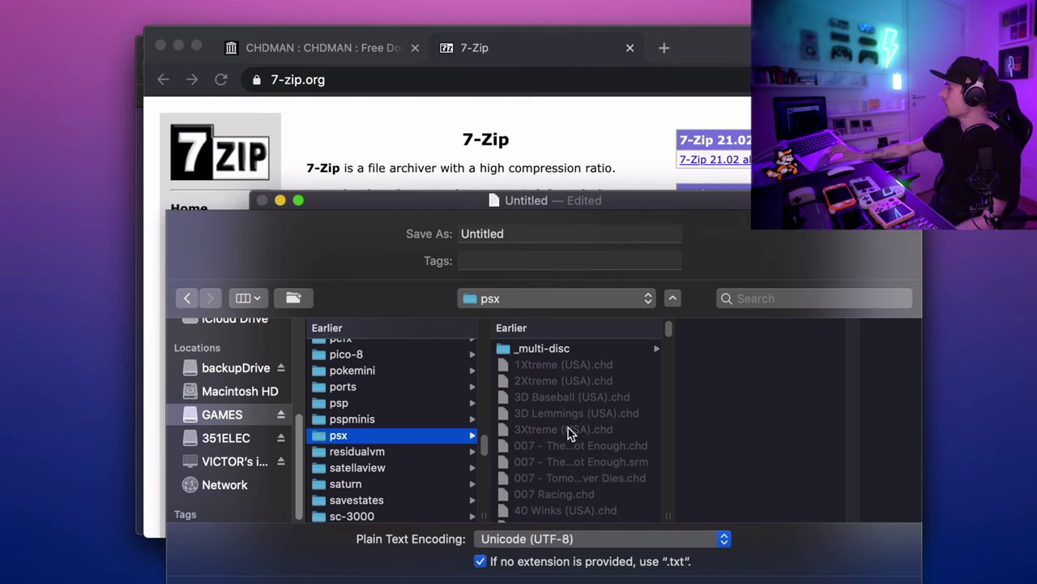
scroll(567, 433, "down", 20)
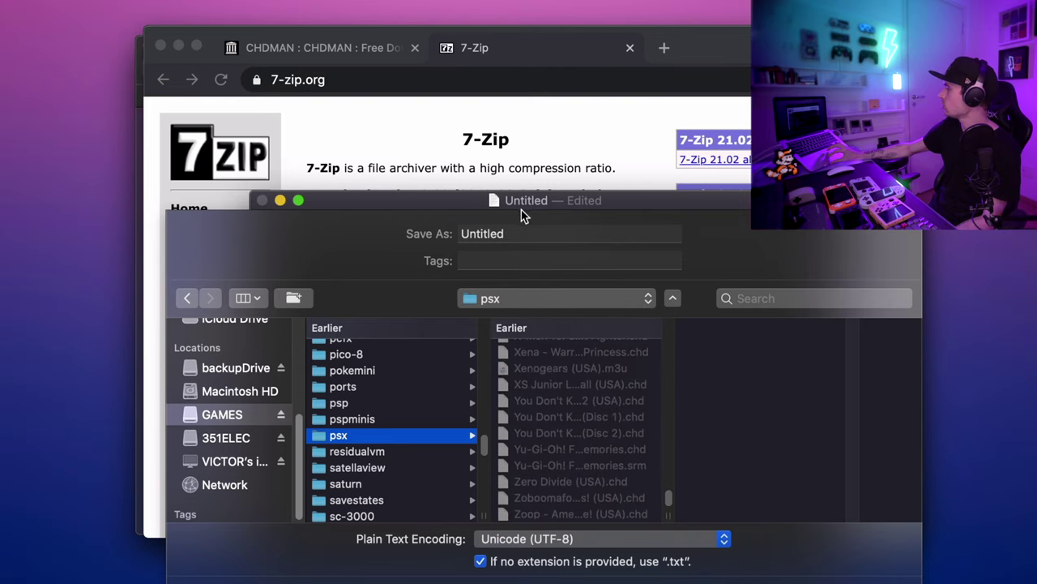
Step: Name the file You Don't Know Jack (USA).m3u, save it, and close the document
double_click(516, 233)
type("You Don't Know Jack (USA) (Disc 1).chd")
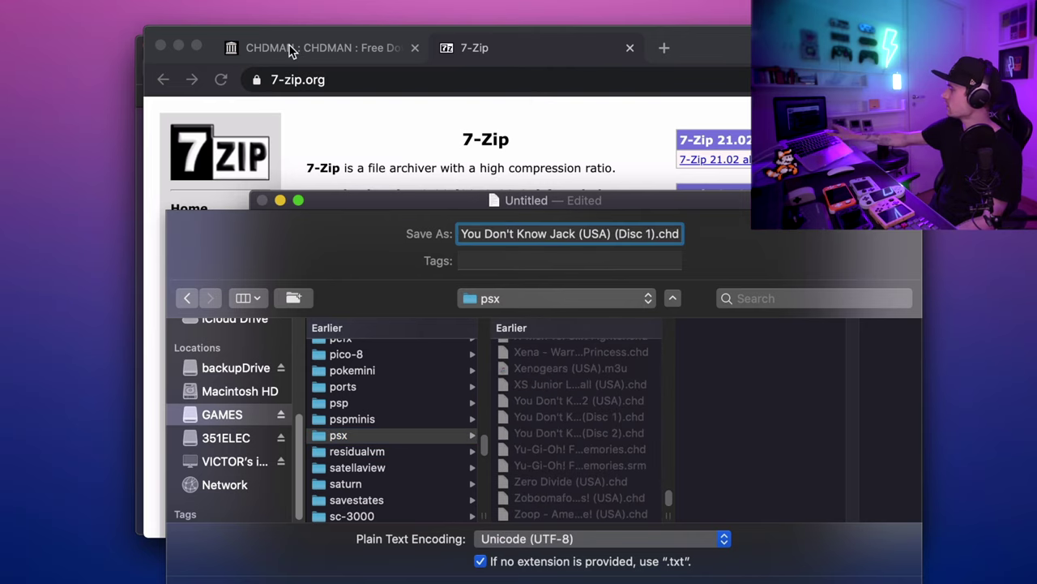
key("BackSpace")
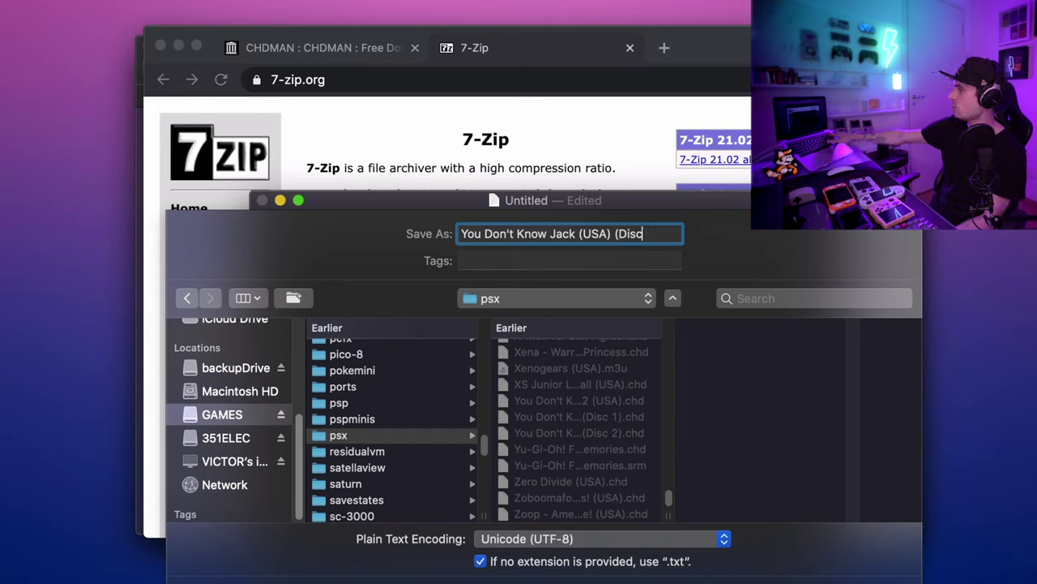
key("BackSpace")
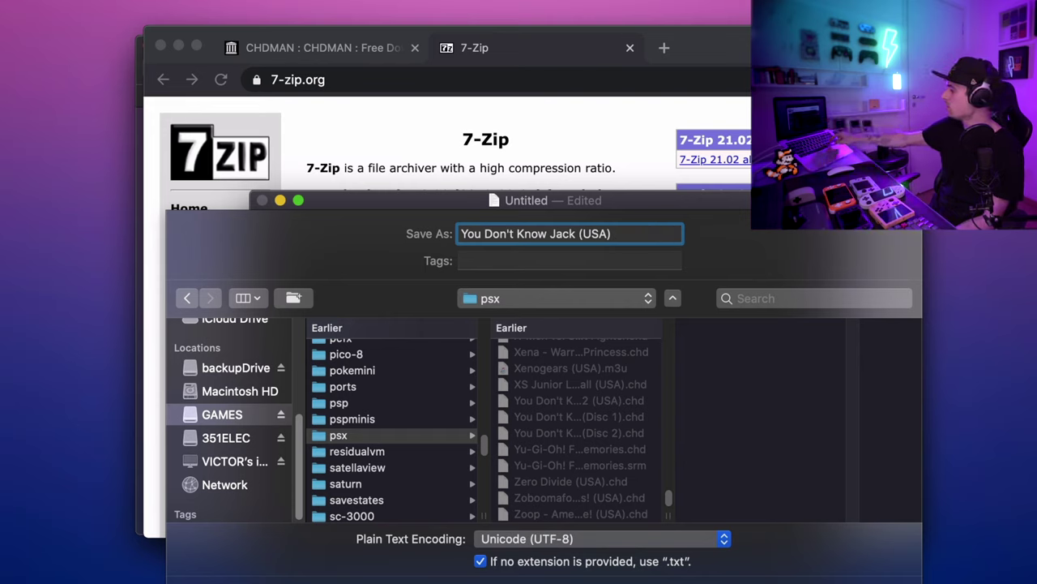
type(".m")
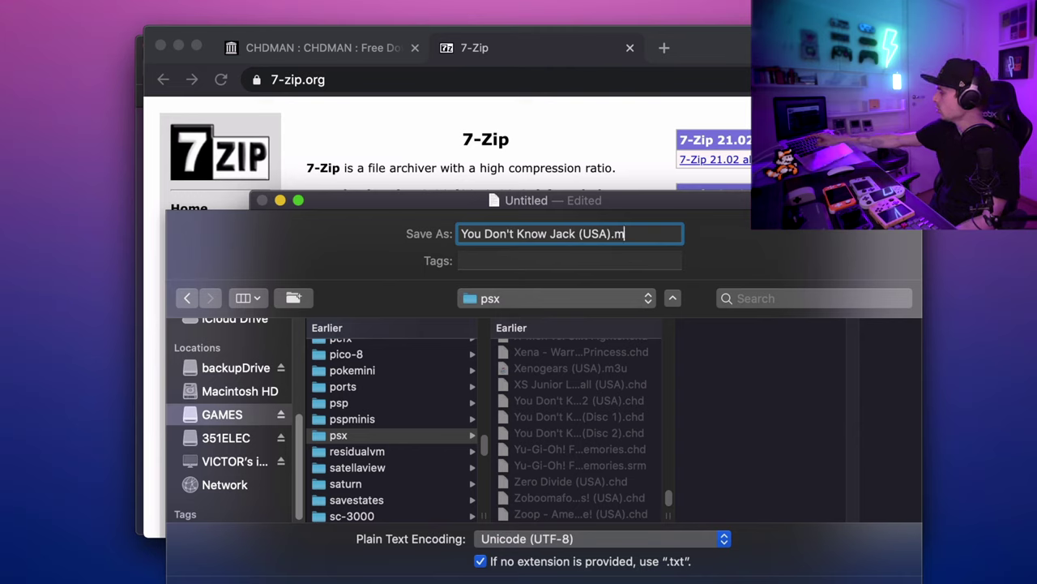
type("3u")
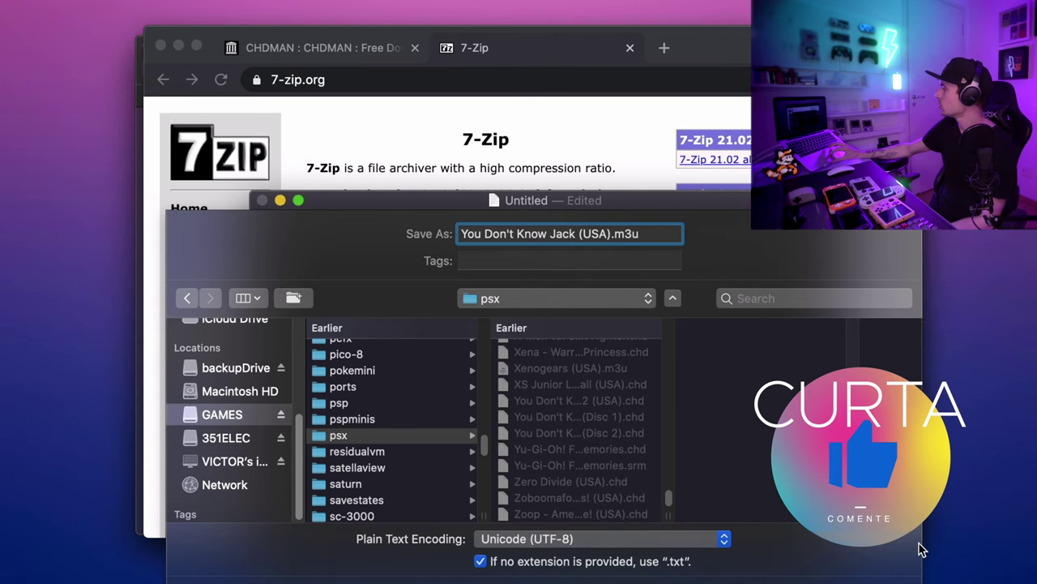
key("Return")
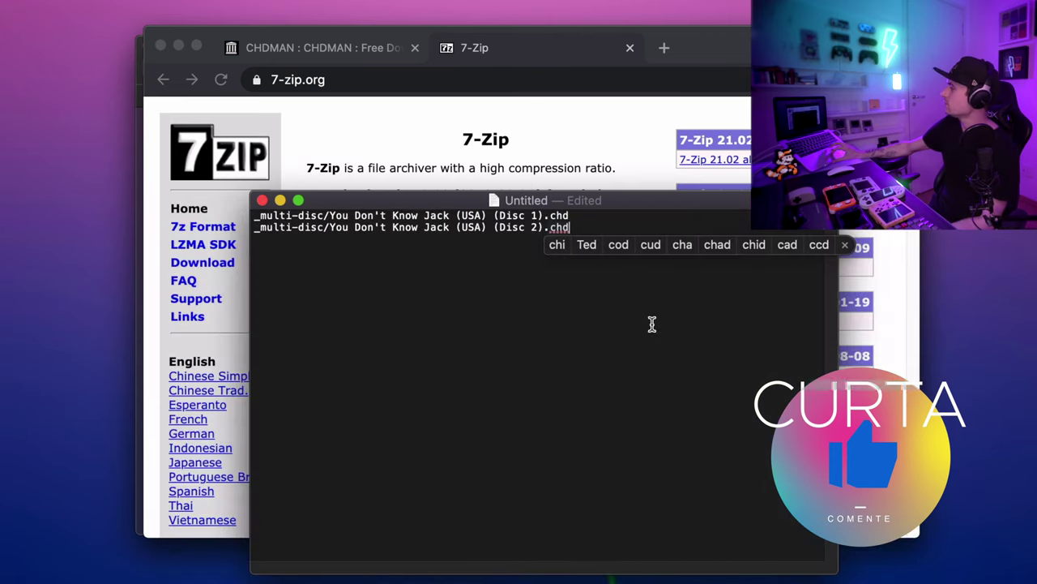
left_click(262, 199)
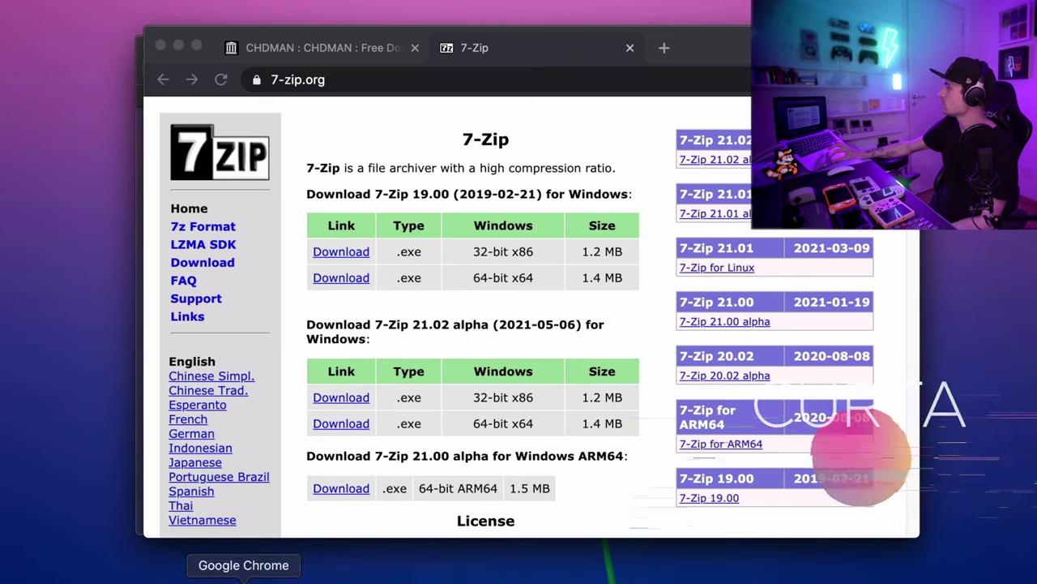
Step: Switch to Finder and preview the contents of You Don't Know Jack (USA).m3u in the psx folder, then close the preview
left_click(144, 572)
scroll(372, 451, "down", 1)
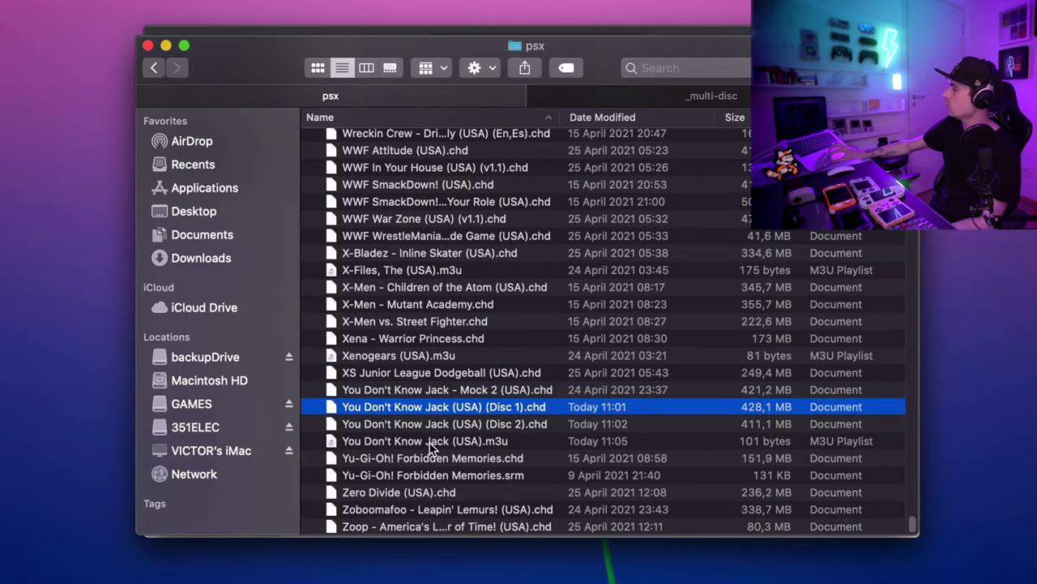
left_click(432, 444)
key("space")
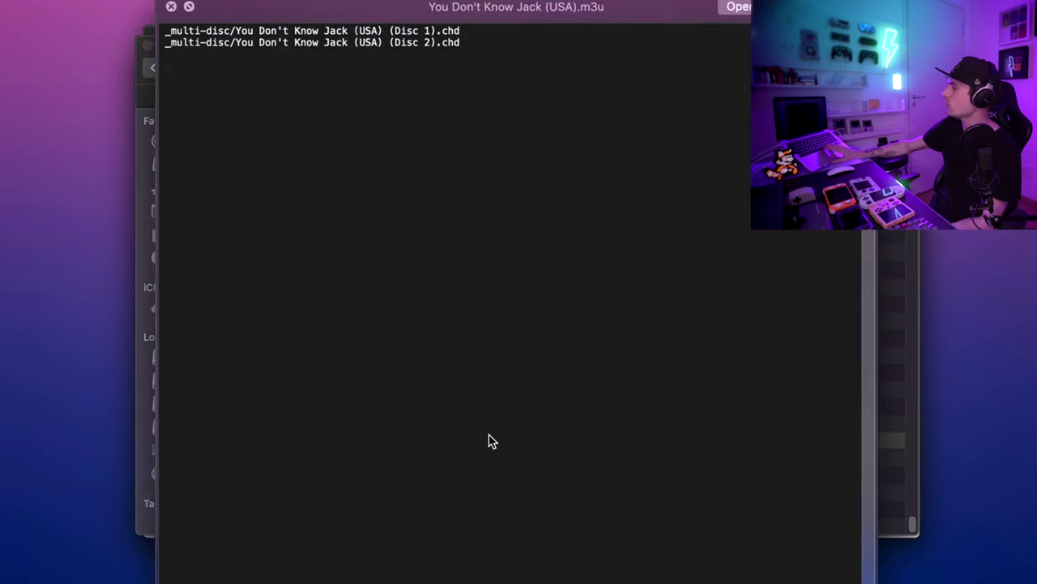
key("space")
Step: Move You Don't Know Jack (USA) (Disc 1).chd and (Disc 2).chd from the psx folder into the _multi-disc folder
left_click(492, 425)
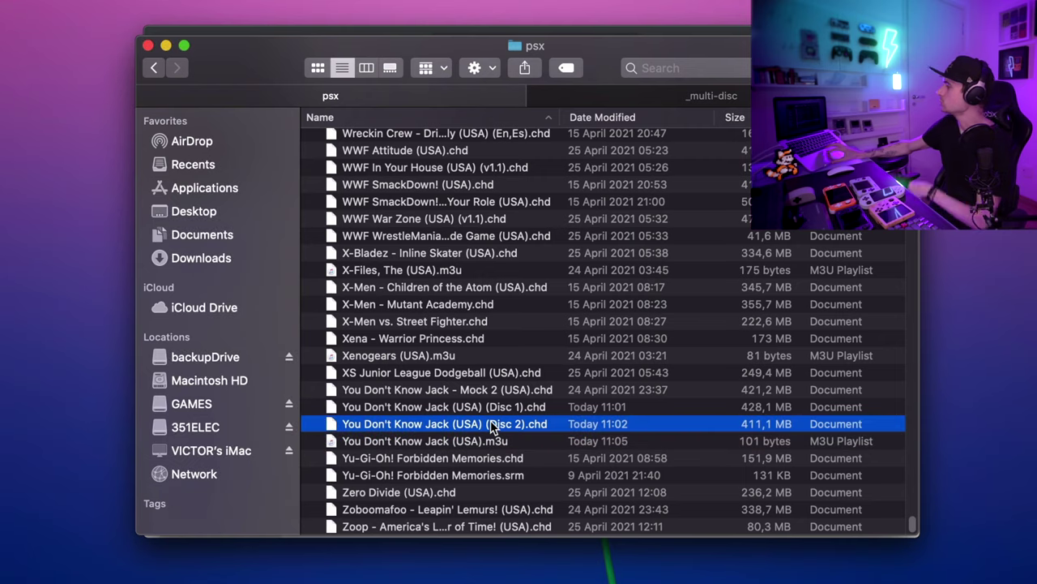
left_click(498, 409, "shift")
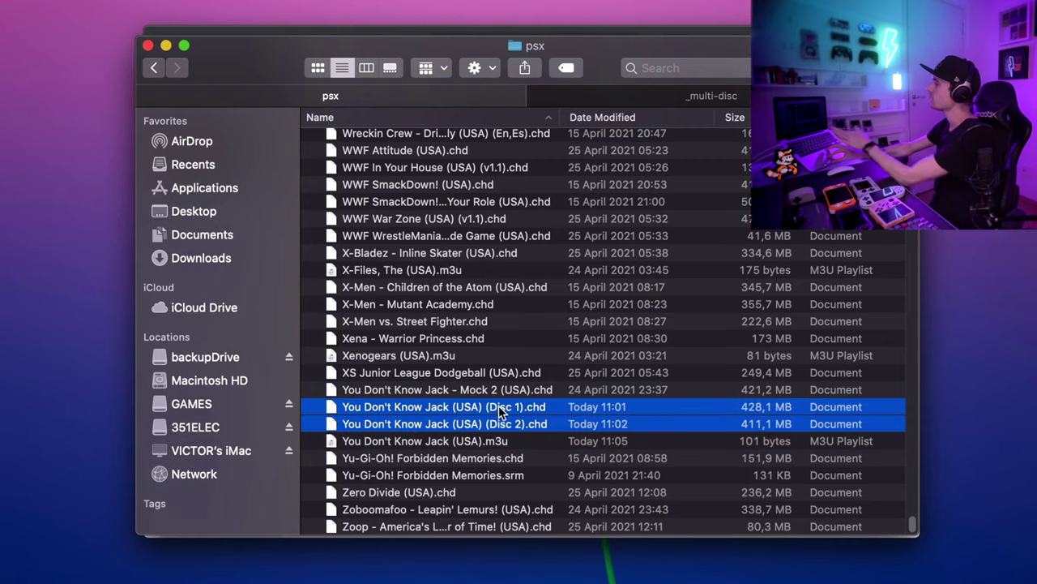
left_click_drag(503, 408, 706, 103)
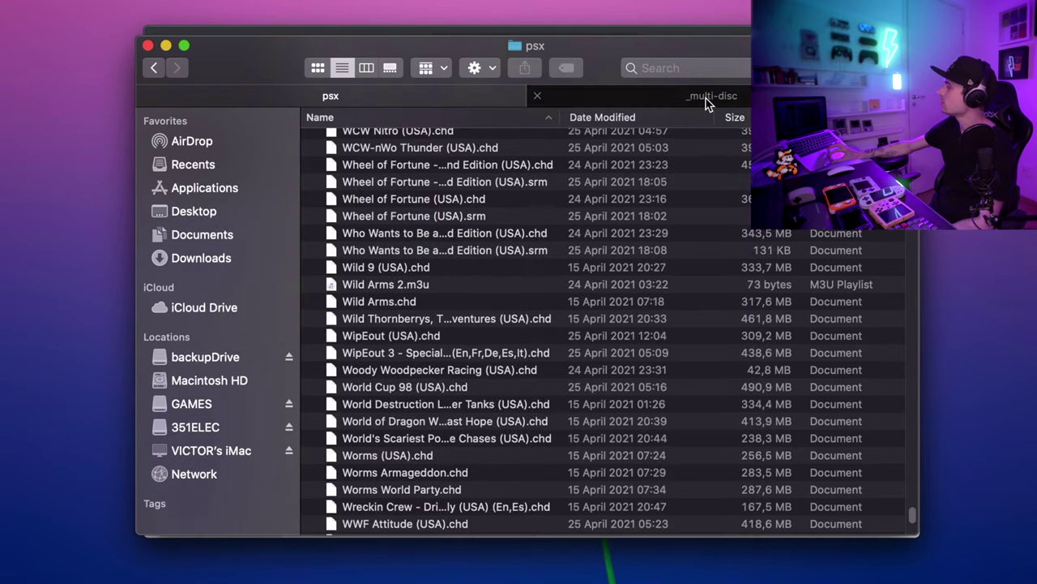
Step: Look through the disc files in the _multi-disc folder and the game files and M3U playlists in the psx folder
left_click(707, 103)
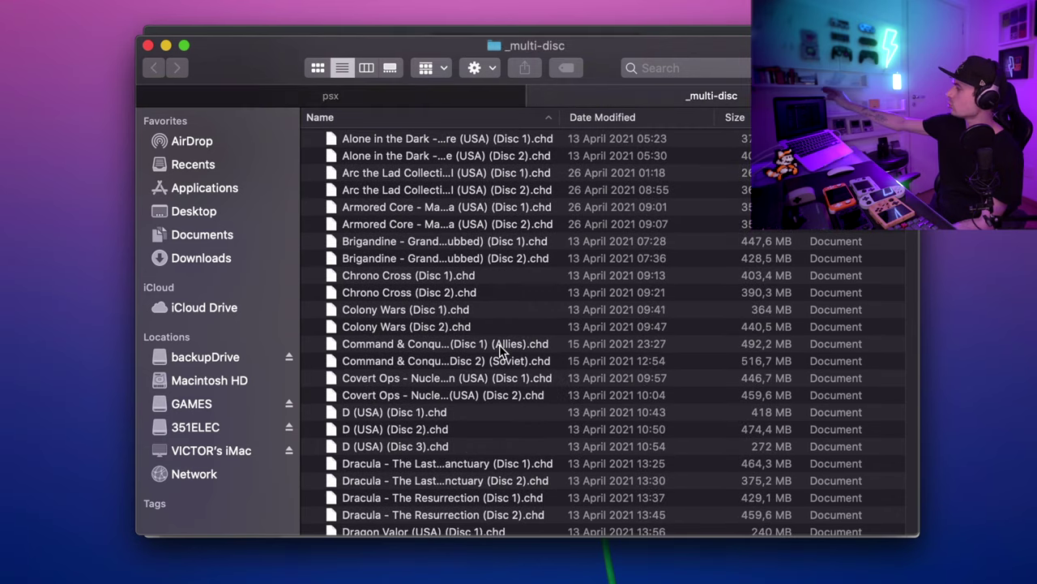
scroll(500, 345, "down", 1)
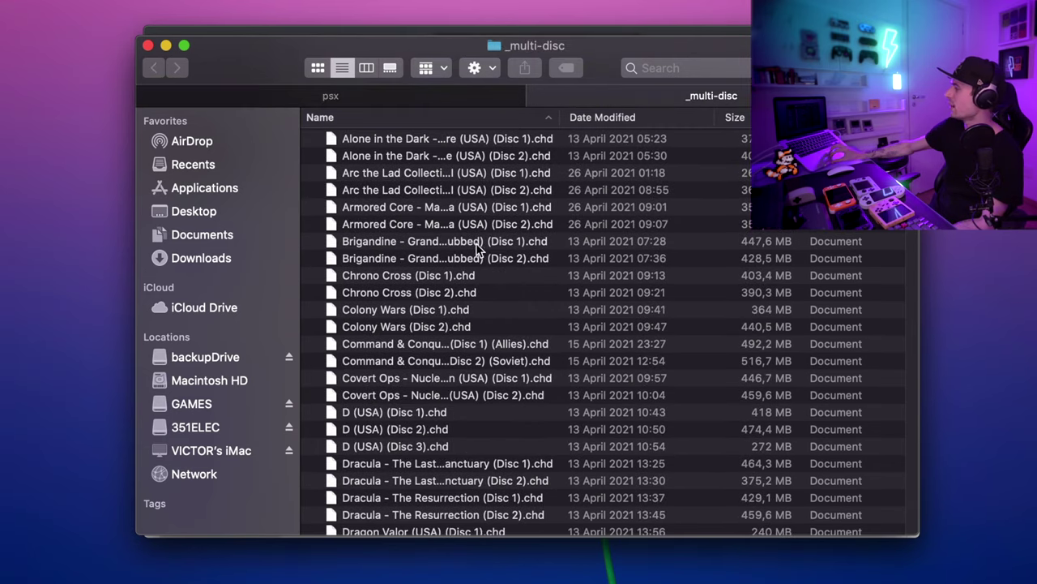
scroll(462, 313, "down", 20)
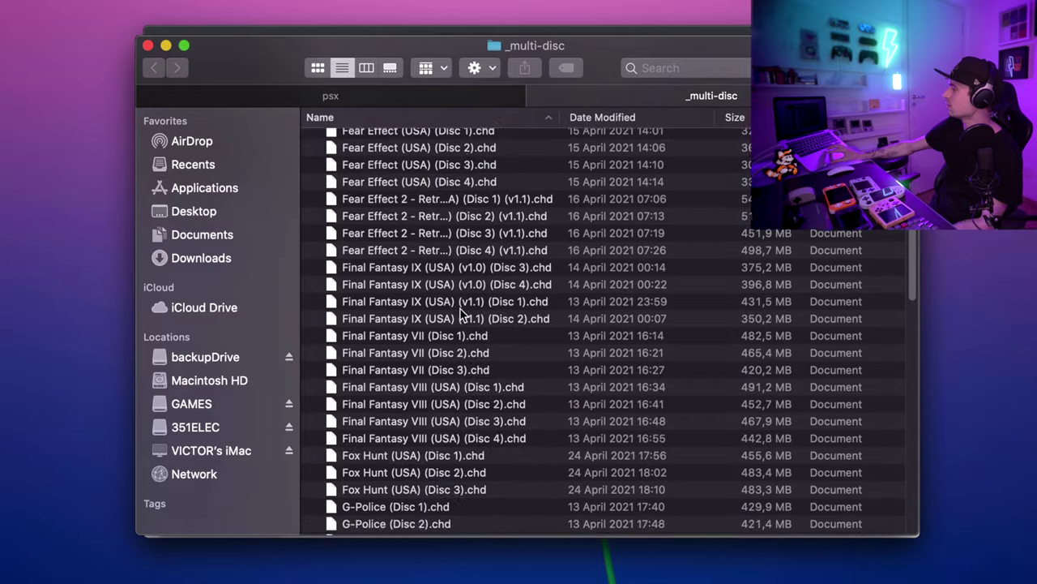
scroll(420, 461, "down", 1)
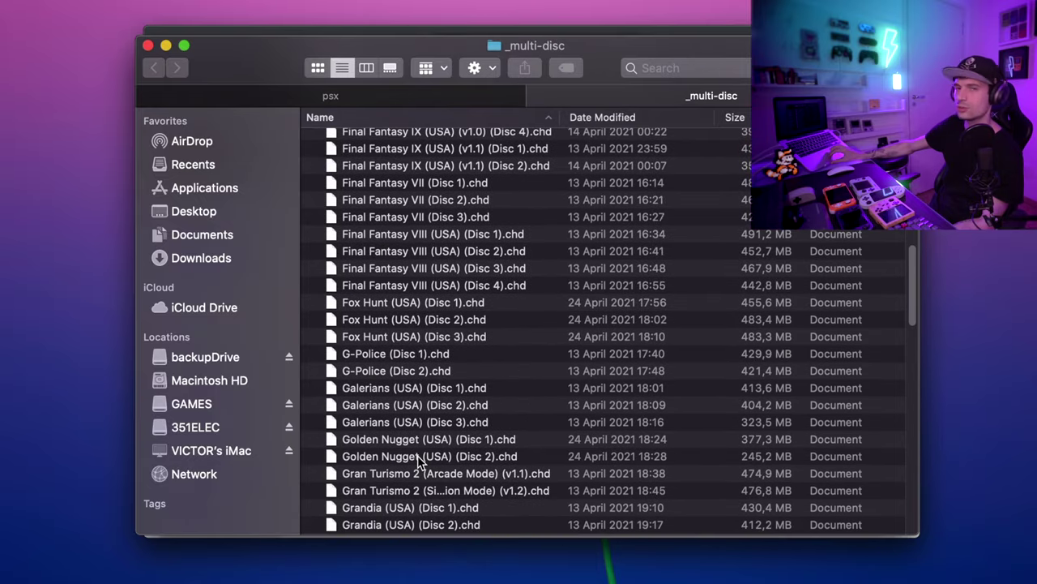
scroll(420, 460, "down", 5)
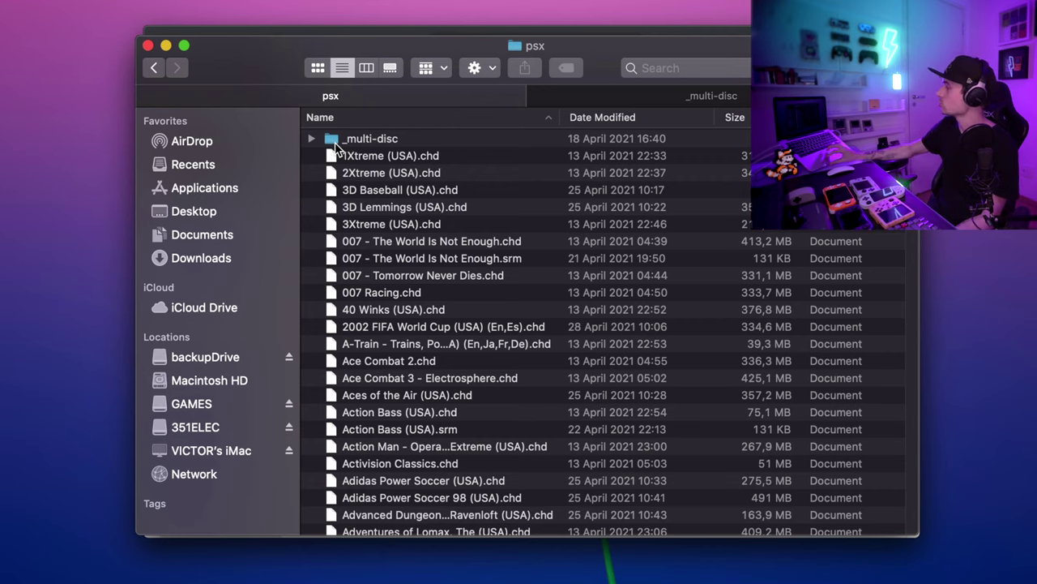
scroll(521, 427, "down", 20)
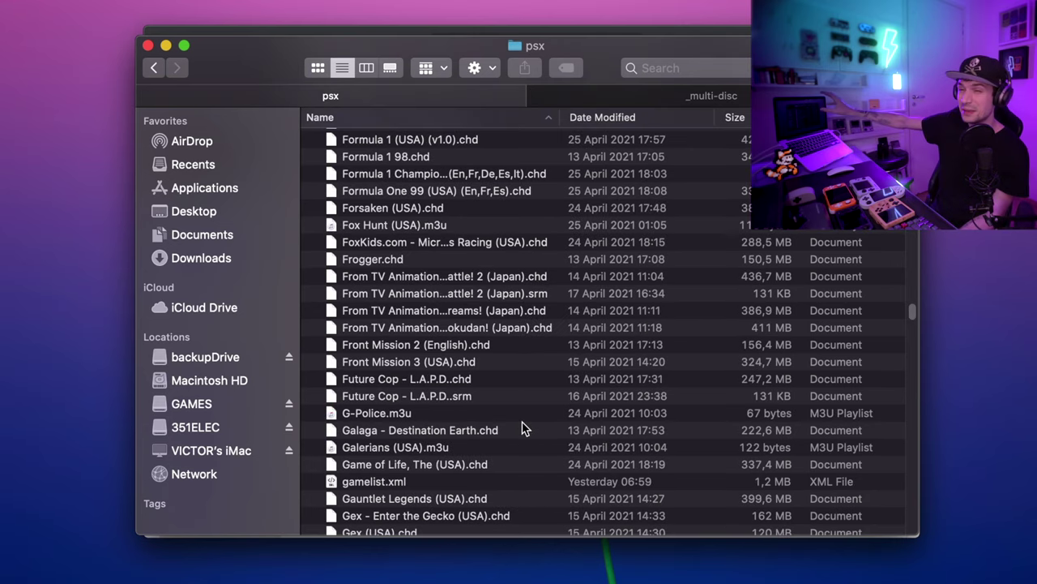